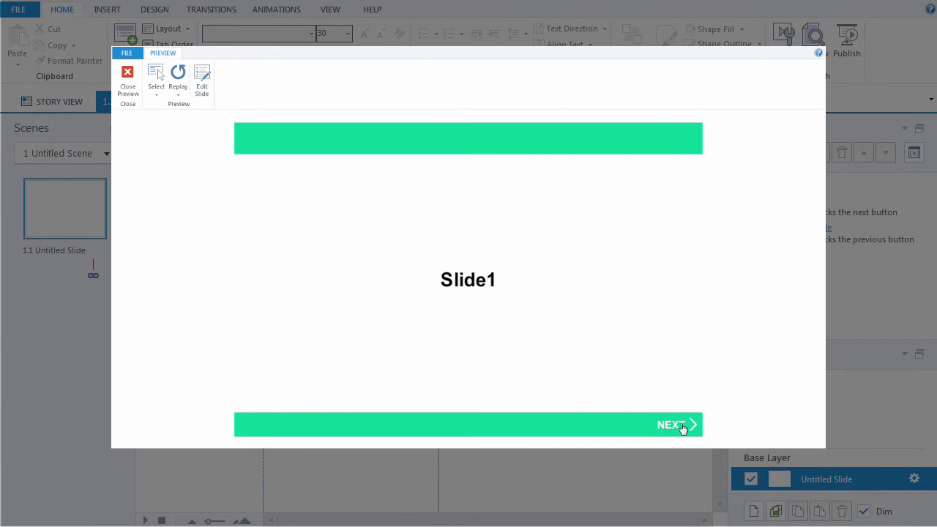
Step: Test the custom NEXT and BACK buttons by navigating between Slide1 and Slide2 in the preview
{"action": "left_click", "coordinate": [682, 427]}
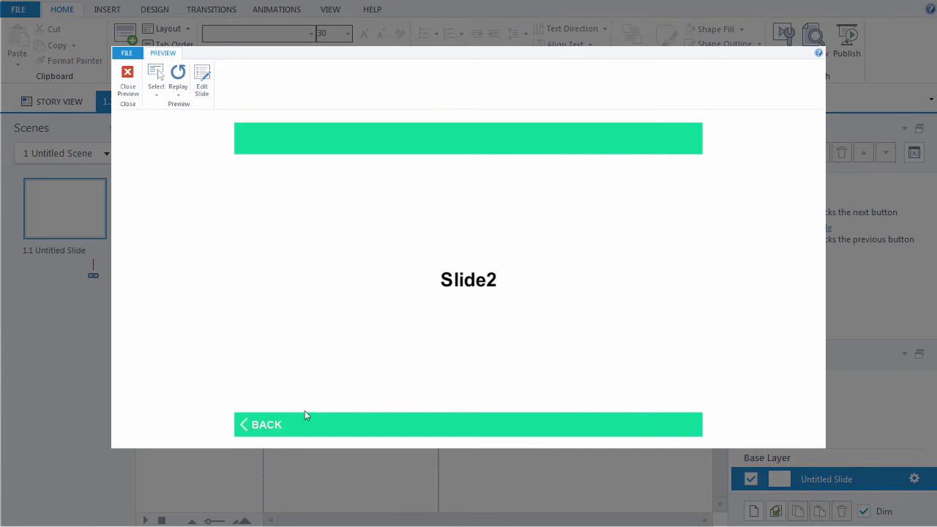
{"action": "left_click", "coordinate": [246, 431]}
{"action": "left_click", "coordinate": [663, 432]}
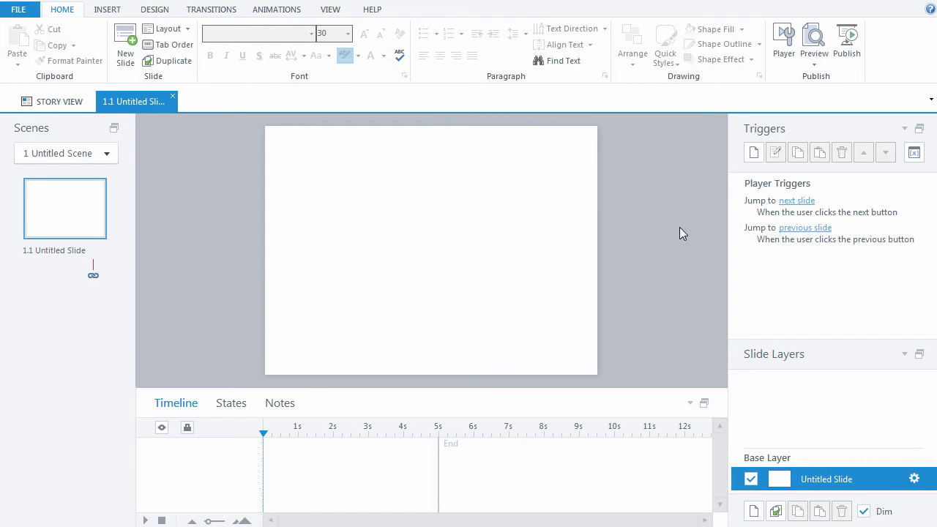
Step: Preview only the current slide to examine the default player frame, and close the preview
{"action": "left_click", "coordinate": [816, 65]}
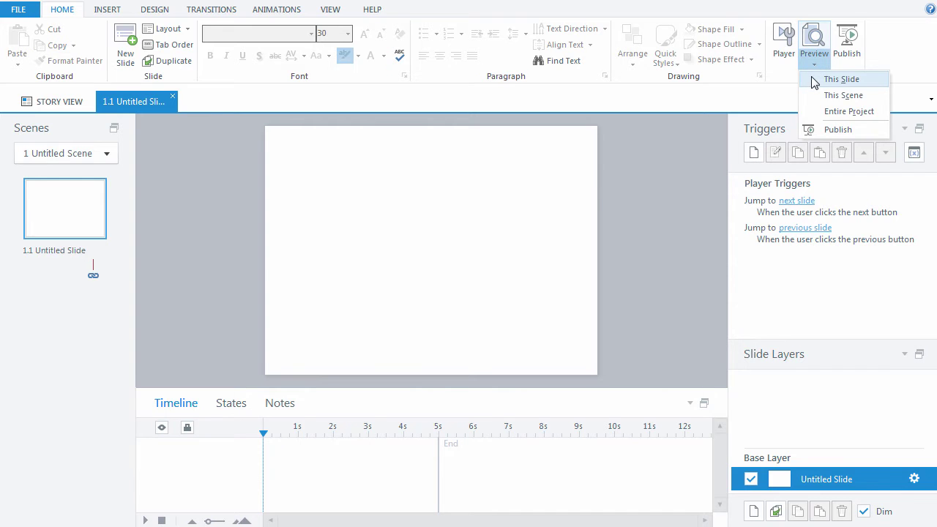
{"action": "left_click", "coordinate": [838, 79]}
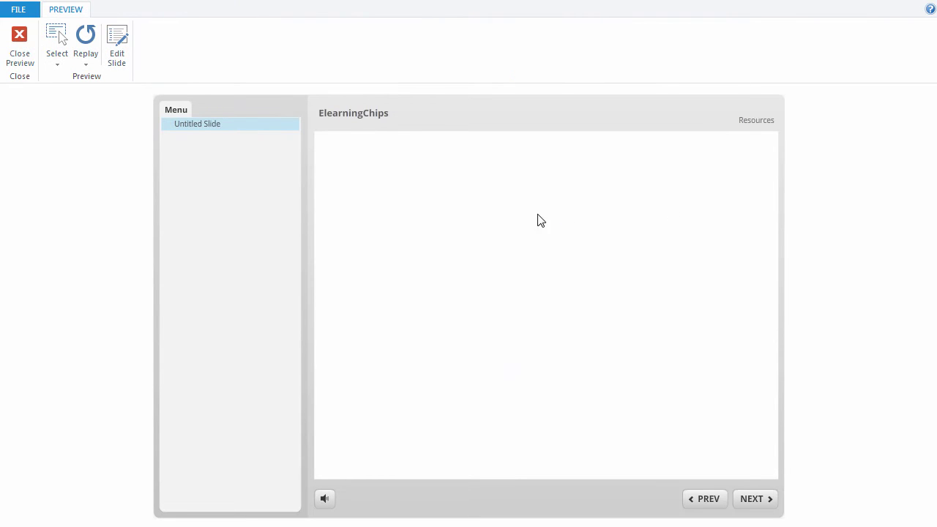
{"action": "left_click", "coordinate": [22, 45]}
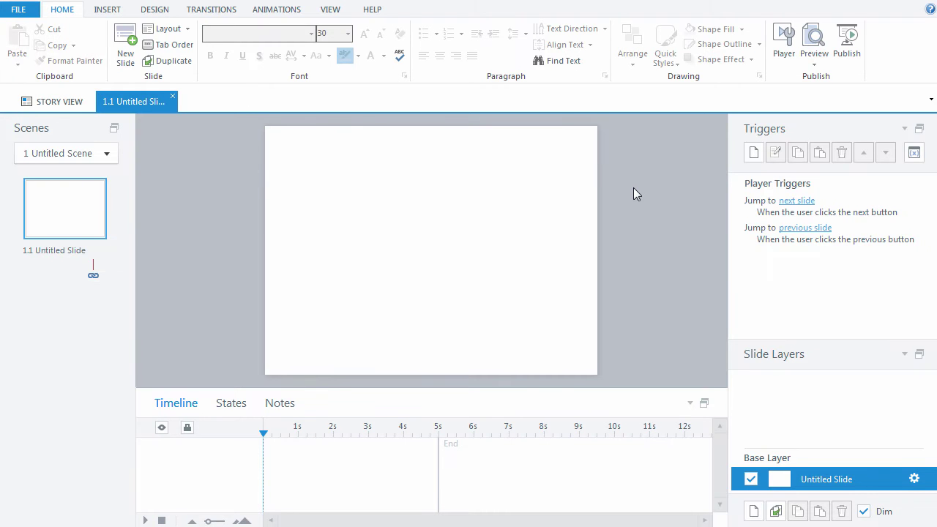
Step: In the player properties, move Resources under Sidebar and disable the Resources and Menu tabs, the title and the volume control
{"action": "left_click", "coordinate": [787, 48]}
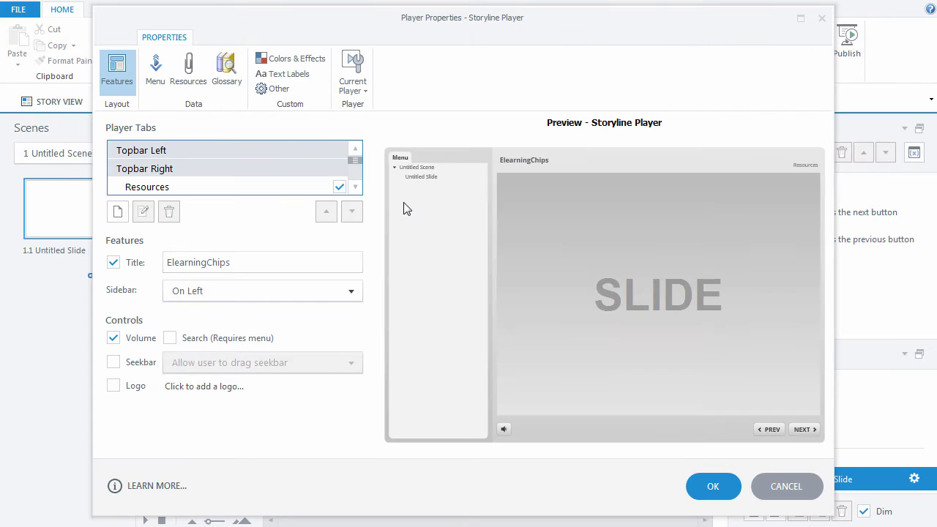
{"action": "left_click", "coordinate": [339, 187]}
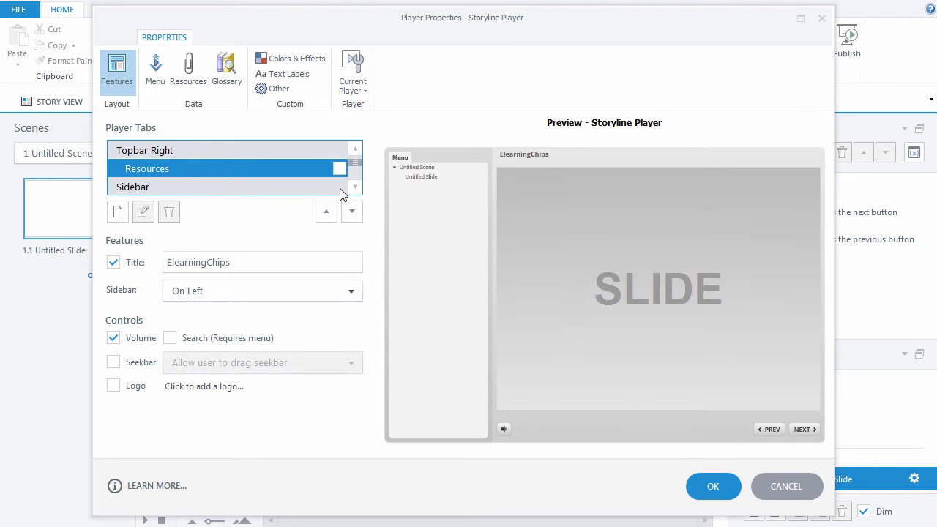
{"action": "left_click", "coordinate": [352, 211]}
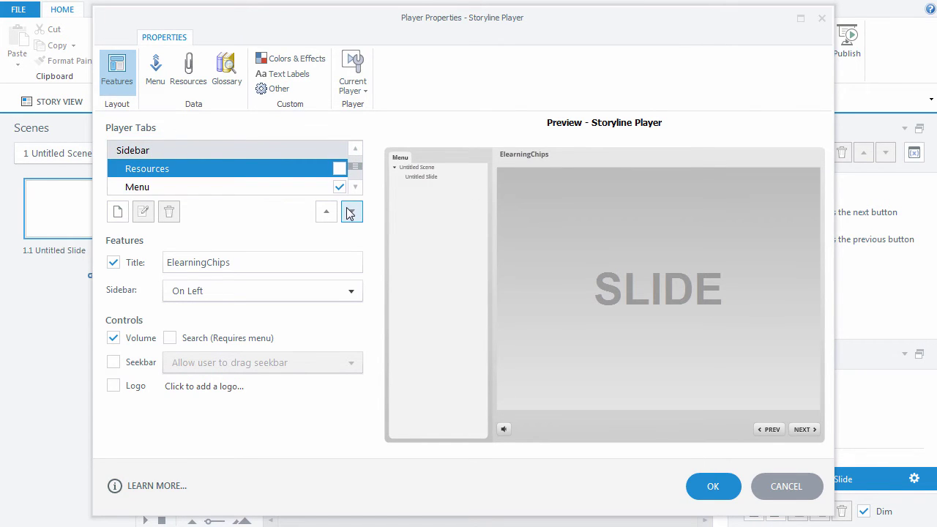
{"action": "left_click", "coordinate": [339, 187]}
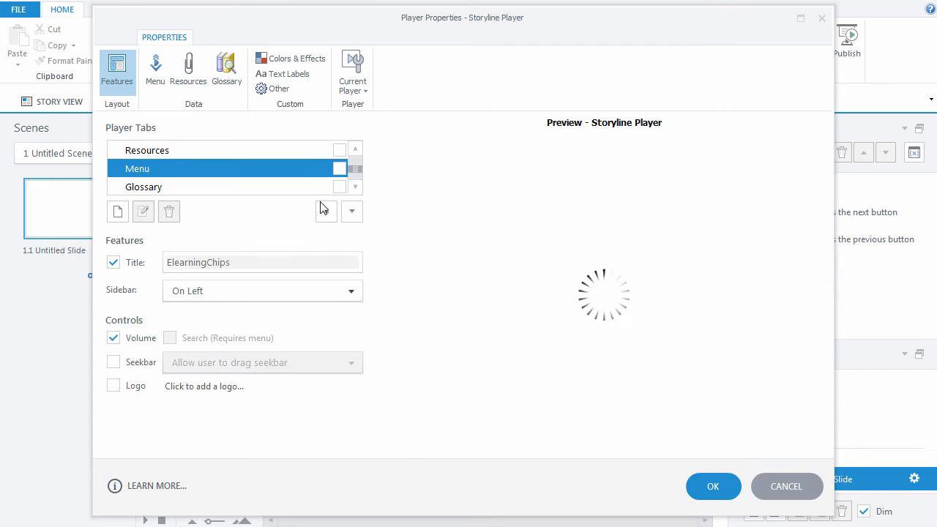
{"action": "left_click", "coordinate": [114, 264]}
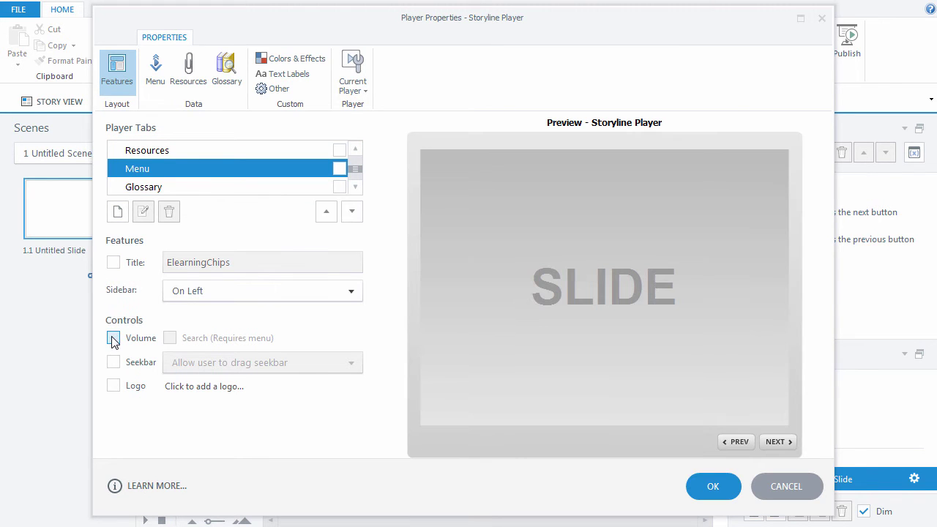
{"action": "left_click", "coordinate": [714, 486]}
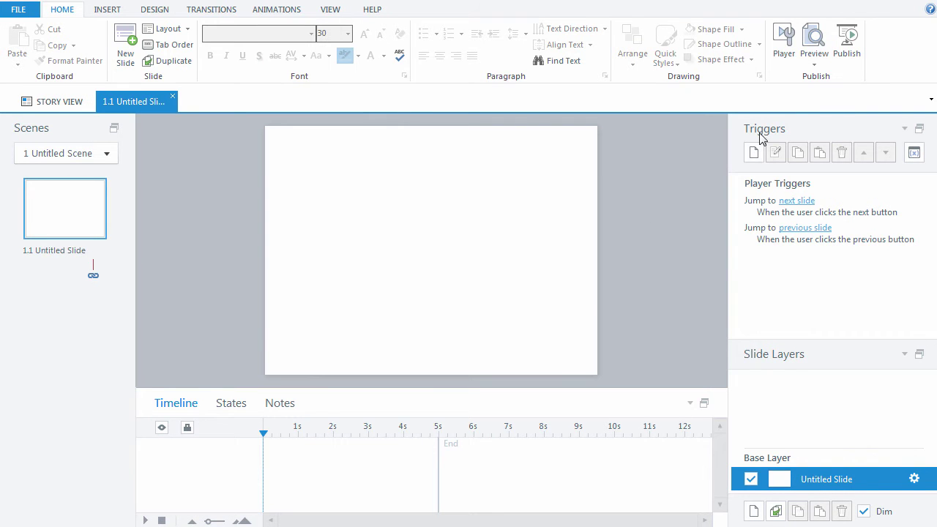
Step: Preview the current slide to check which player elements remain, and return to editing
{"action": "left_click", "coordinate": [814, 61]}
{"action": "left_click", "coordinate": [811, 78]}
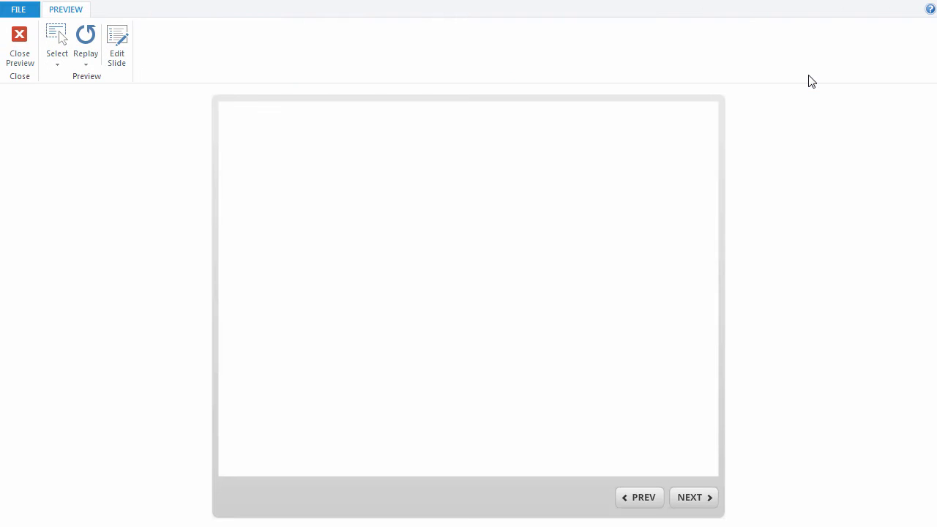
{"action": "left_click", "coordinate": [21, 41]}
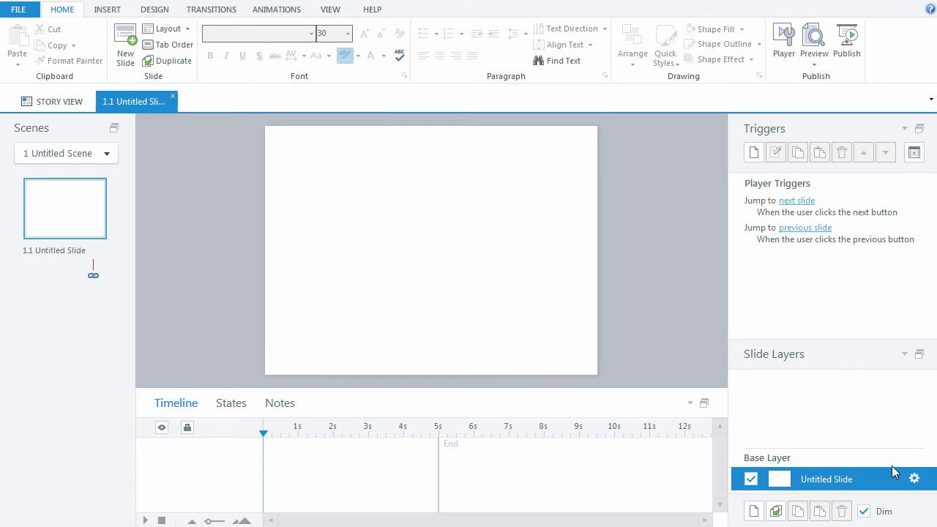
Step: Disable the Prev and Next navigation controls in the base layer's slide properties
{"action": "left_click", "coordinate": [913, 479]}
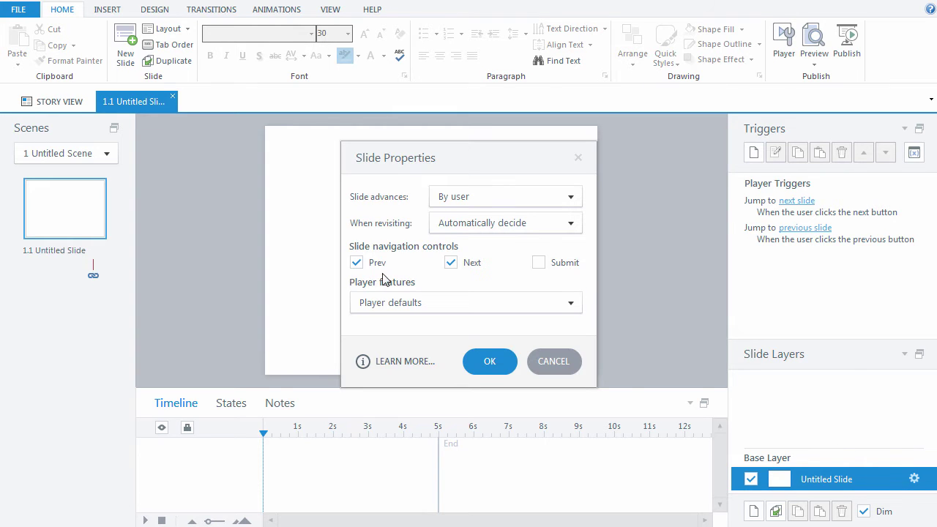
{"action": "left_click", "coordinate": [357, 262]}
{"action": "left_click", "coordinate": [450, 262]}
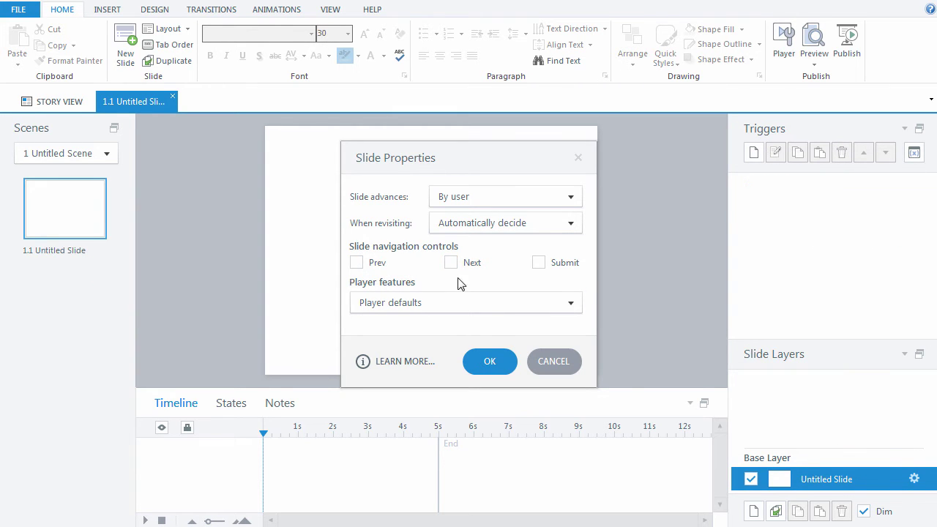
{"action": "left_click", "coordinate": [492, 361]}
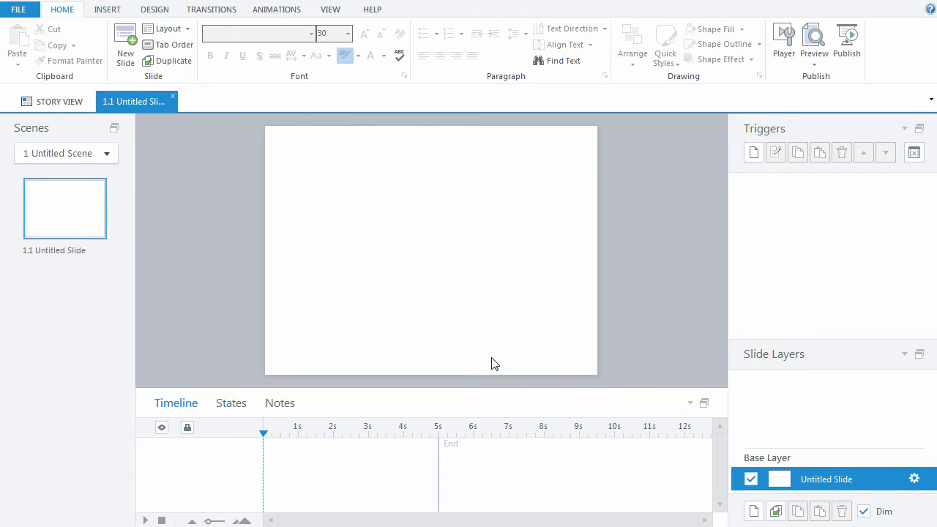
Step: Preview the slide to check the player without its navigation buttons, and close the preview
{"action": "left_click", "coordinate": [811, 69]}
{"action": "left_click", "coordinate": [814, 79]}
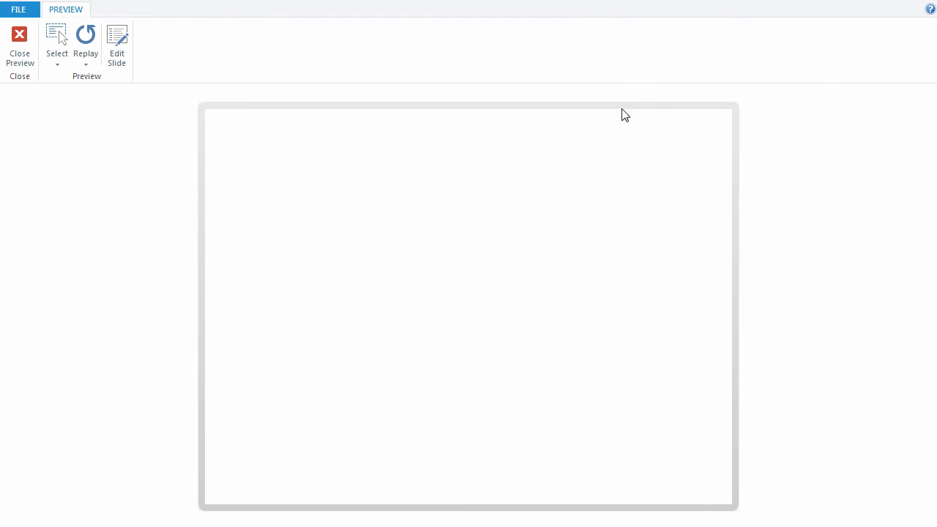
{"action": "left_click", "coordinate": [18, 38]}
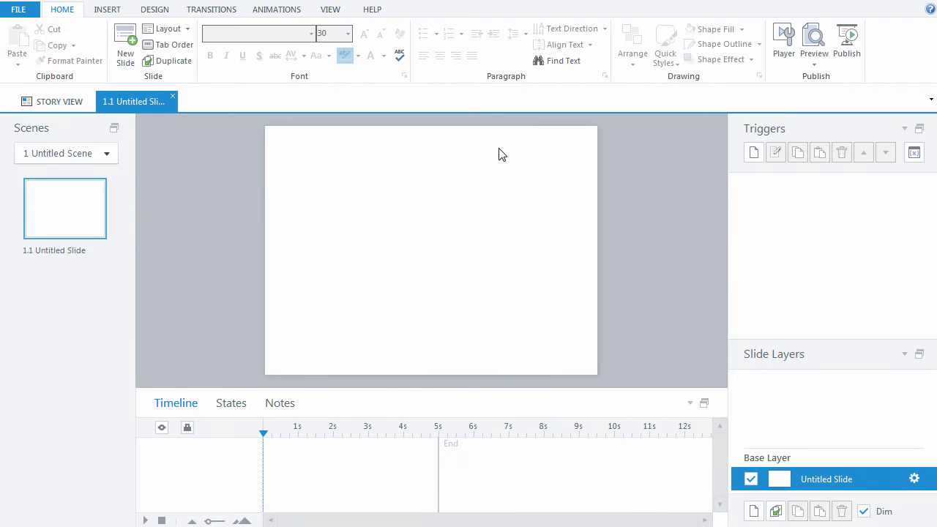
Step: In the player's advanced color editing, set the top and bottom colors of Base >> Main Background to white
{"action": "left_click", "coordinate": [785, 40]}
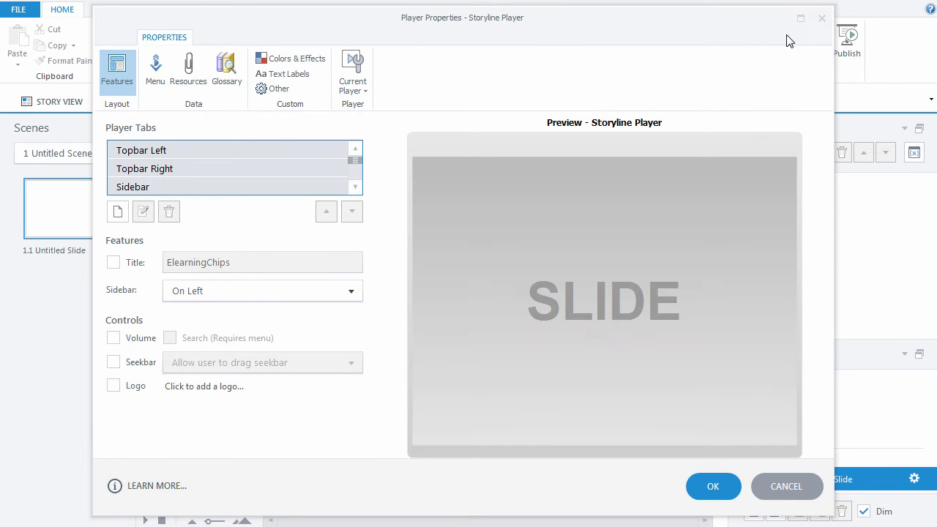
{"action": "left_click", "coordinate": [292, 60]}
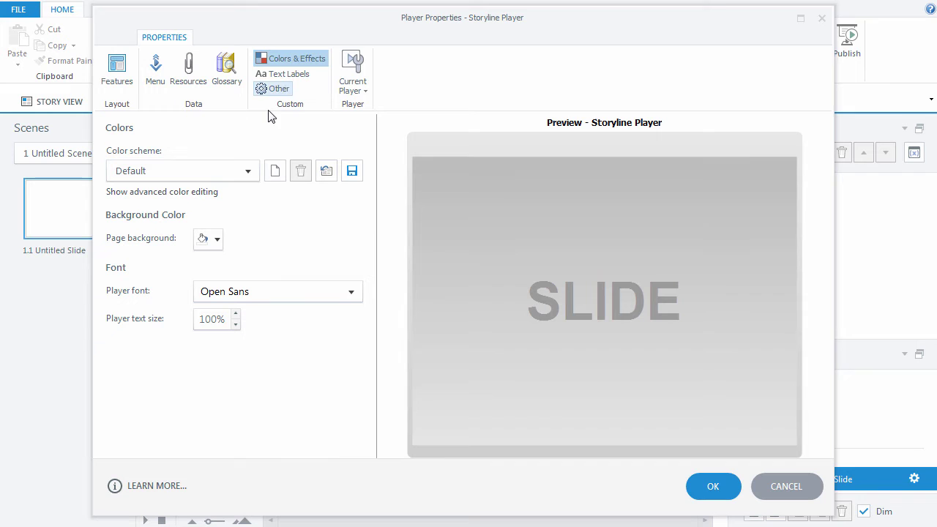
{"action": "left_click", "coordinate": [199, 194]}
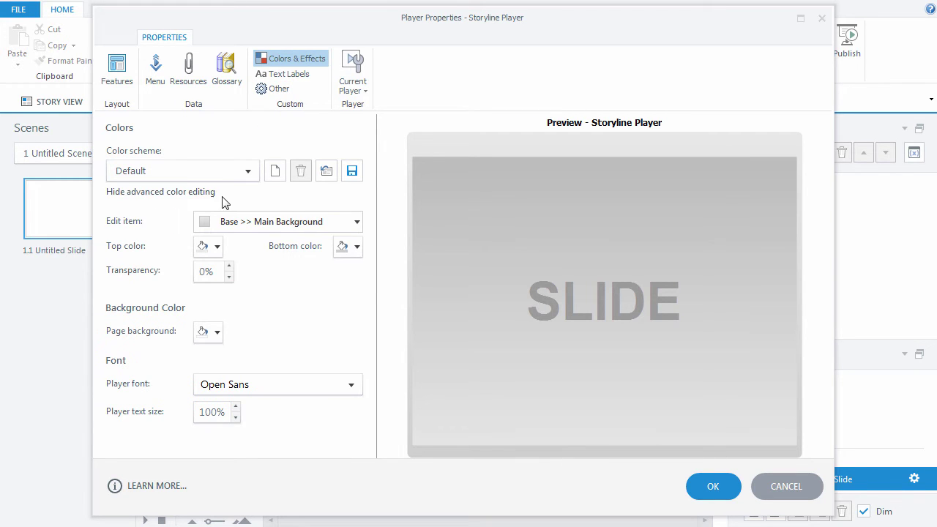
{"action": "left_click", "coordinate": [216, 247]}
{"action": "left_click", "coordinate": [202, 278]}
{"action": "left_click", "coordinate": [355, 247]}
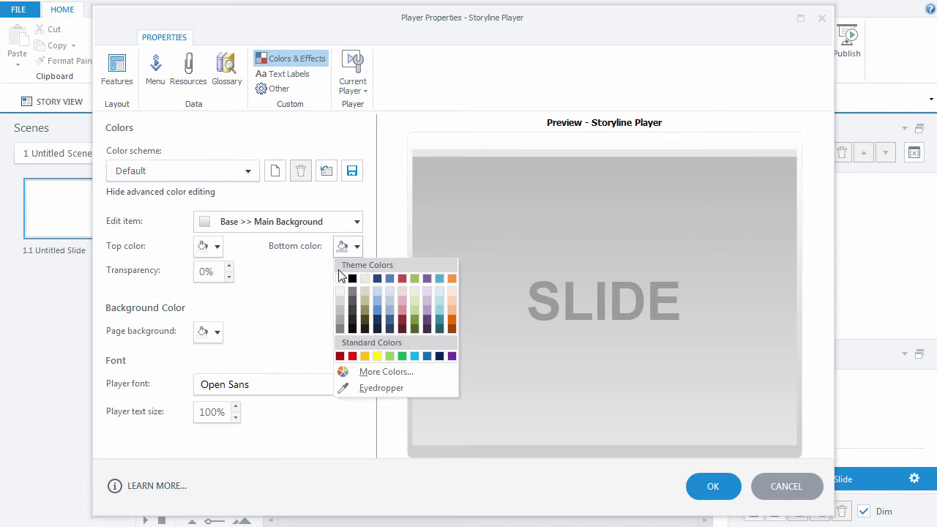
{"action": "left_click", "coordinate": [340, 279]}
Step: Set the top and bottom colors of Base >> Main Border to white
{"action": "left_click", "coordinate": [319, 223]}
{"action": "mouse_move", "coordinate": [307, 244]}
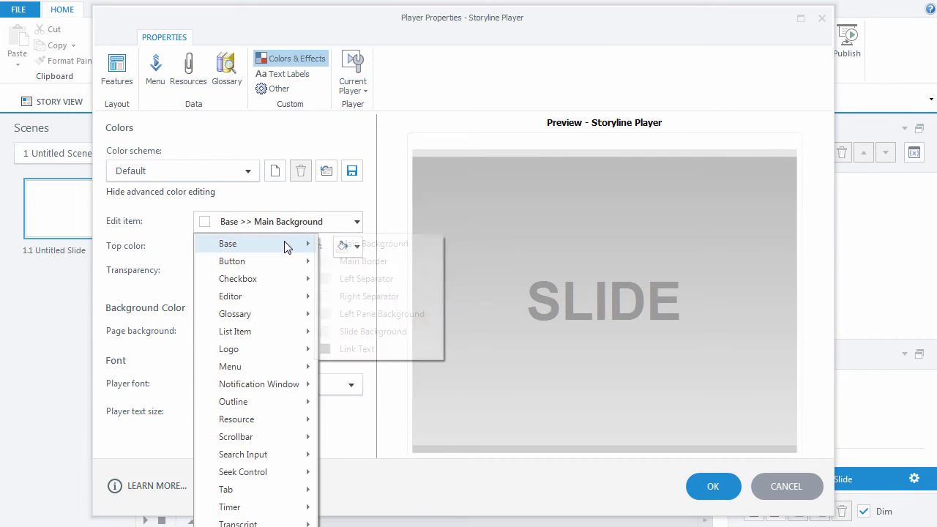
{"action": "left_click", "coordinate": [363, 262]}
{"action": "left_click", "coordinate": [216, 247]}
{"action": "left_click", "coordinate": [201, 278]}
{"action": "left_click", "coordinate": [355, 247]}
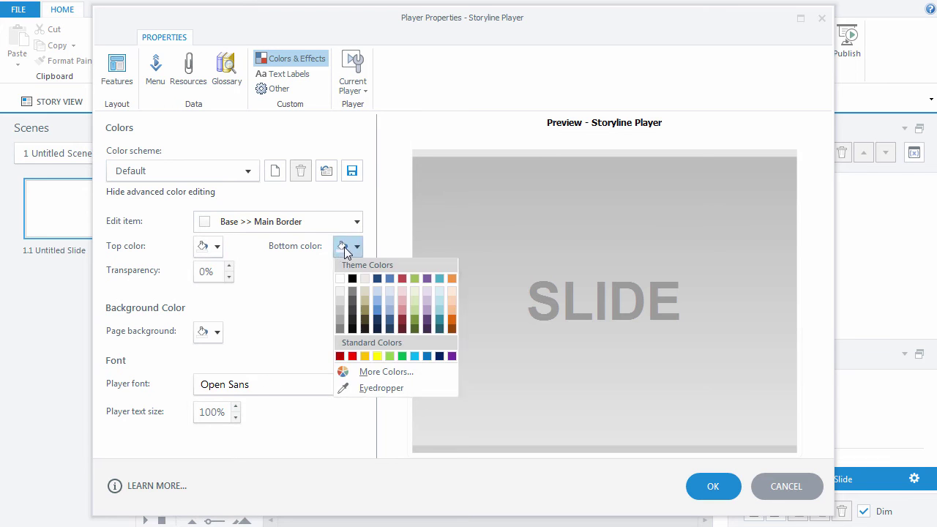
{"action": "left_click", "coordinate": [340, 279]}
Step: Set the colors of Base >> Left Separator and Base >> Right Separator to white
{"action": "left_click", "coordinate": [319, 222]}
{"action": "mouse_move", "coordinate": [324, 244]}
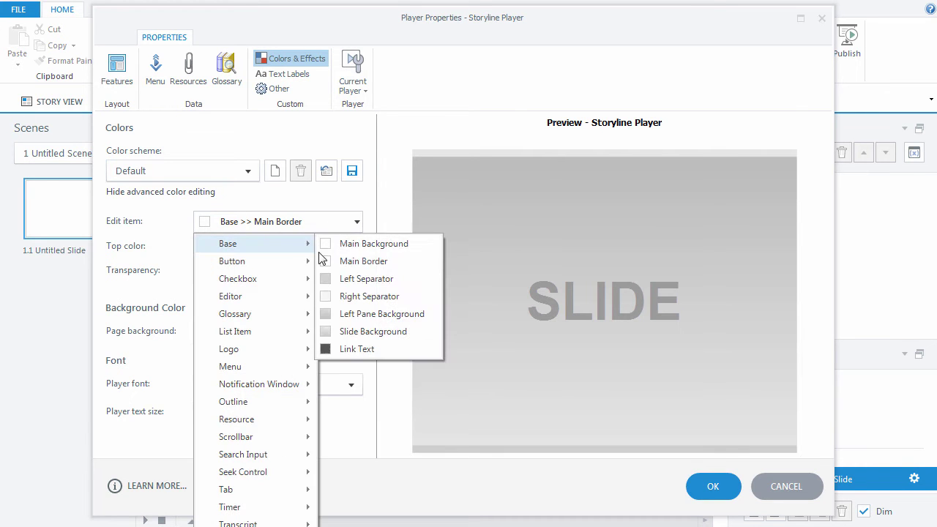
{"action": "left_click", "coordinate": [366, 278]}
{"action": "left_click", "coordinate": [214, 247]}
{"action": "left_click", "coordinate": [205, 278]}
{"action": "left_click", "coordinate": [314, 222]}
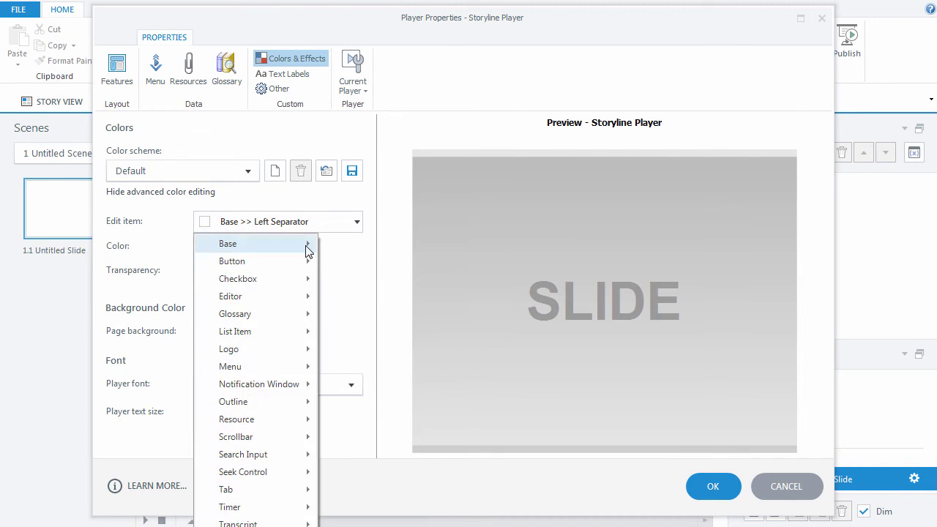
{"action": "left_click", "coordinate": [366, 296]}
{"action": "left_click", "coordinate": [220, 246]}
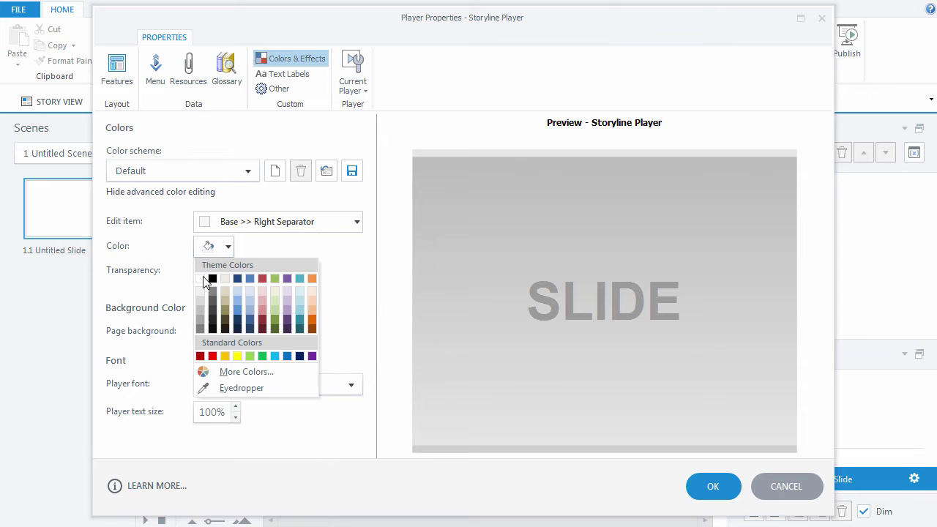
{"action": "left_click", "coordinate": [205, 278]}
Step: Set the top and bottom colors of Base >> Left Pane Background to white
{"action": "left_click", "coordinate": [321, 221]}
{"action": "mouse_move", "coordinate": [309, 243]}
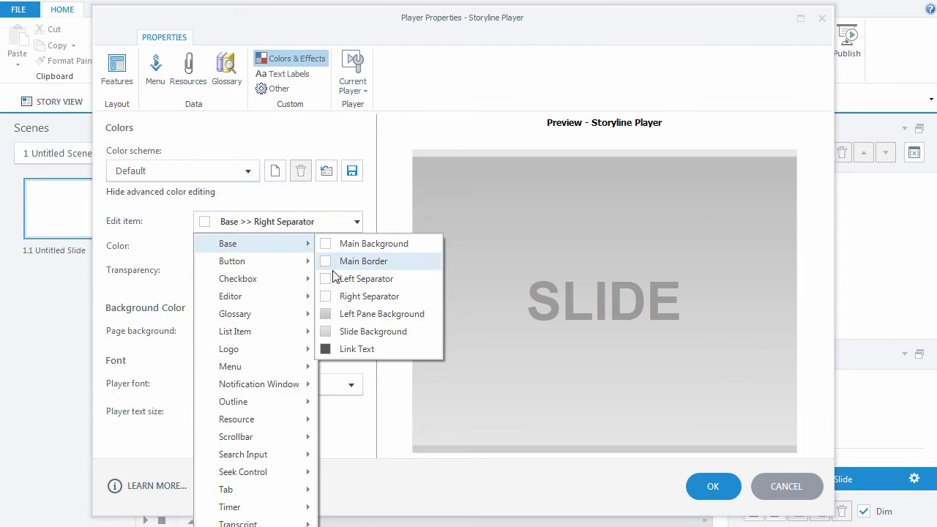
{"action": "left_click", "coordinate": [327, 314]}
{"action": "left_click", "coordinate": [208, 246]}
{"action": "left_click", "coordinate": [206, 279]}
{"action": "left_click", "coordinate": [344, 247]}
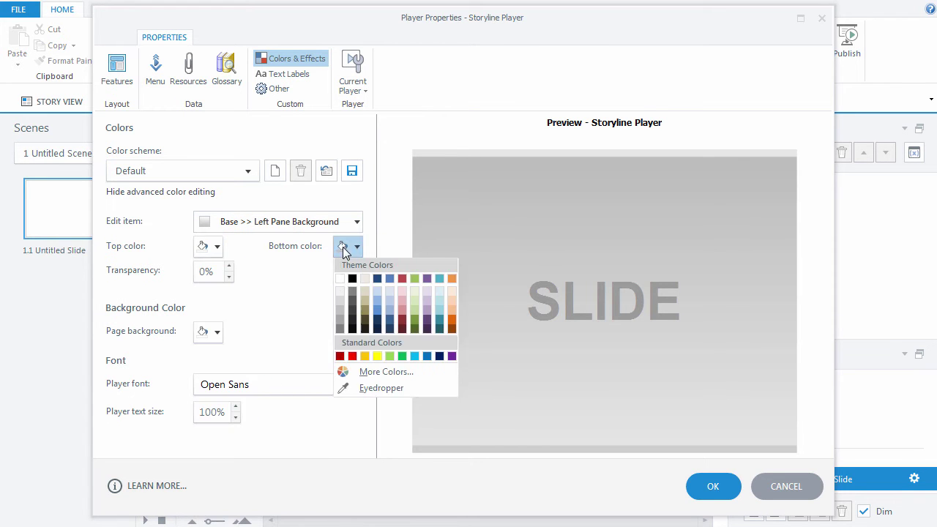
{"action": "left_click", "coordinate": [340, 279]}
Step: Set the top and bottom colors of Base >> Slide Background to white and apply the player properties
{"action": "left_click", "coordinate": [320, 222]}
{"action": "mouse_move", "coordinate": [309, 242]}
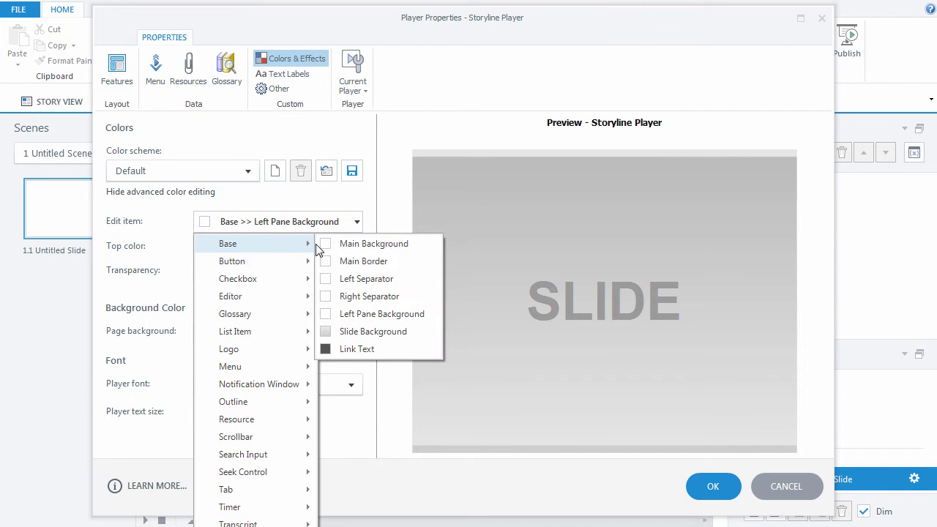
{"action": "left_click", "coordinate": [337, 331]}
{"action": "left_click", "coordinate": [208, 247]}
{"action": "left_click", "coordinate": [205, 279]}
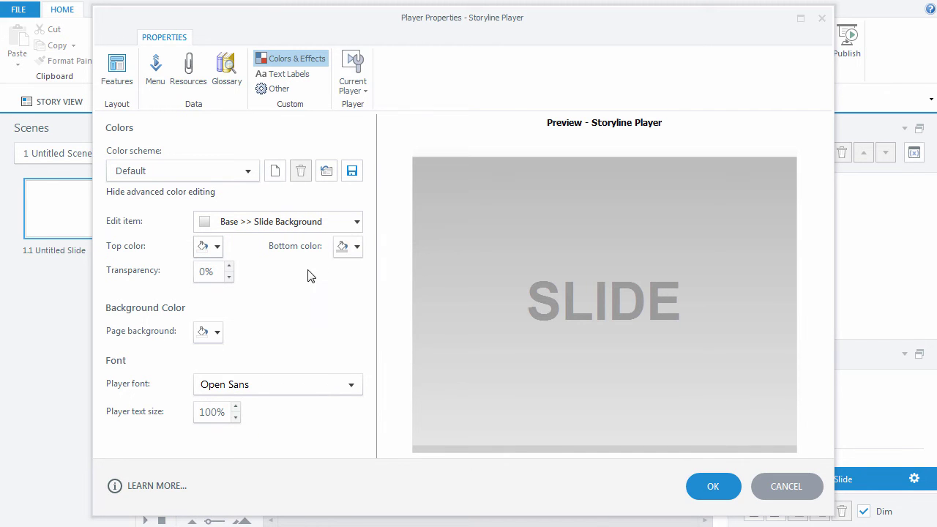
{"action": "left_click", "coordinate": [344, 247]}
{"action": "left_click", "coordinate": [339, 279]}
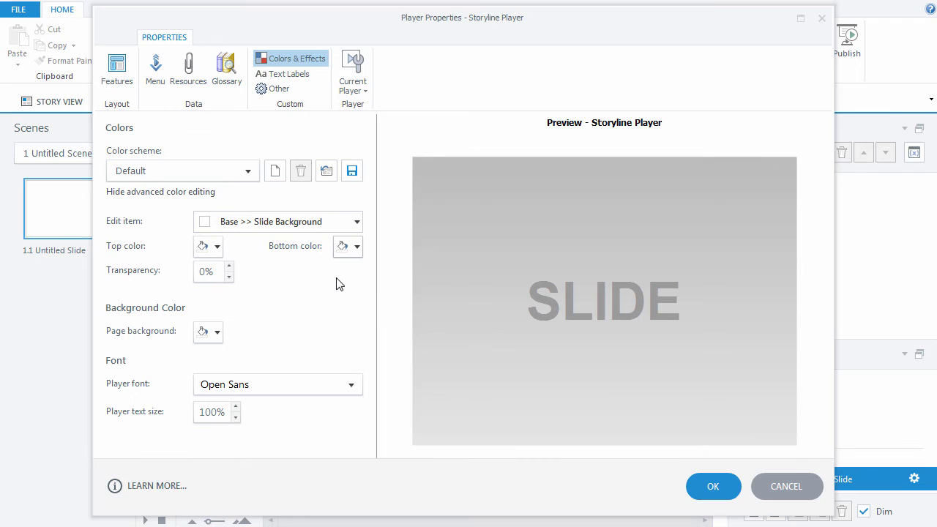
{"action": "left_click", "coordinate": [714, 488]}
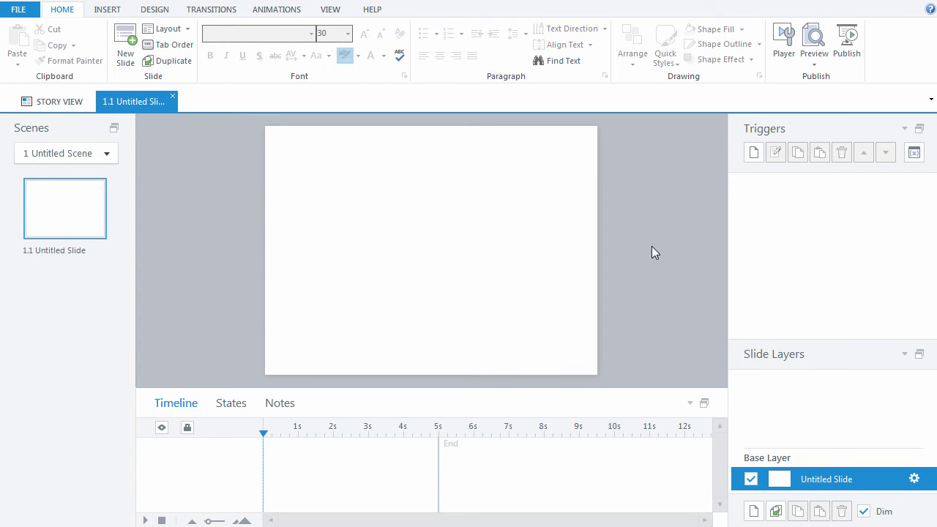
Step: Preview the current slide to check the all-white player frame, and close the preview
{"action": "left_click", "coordinate": [813, 63]}
{"action": "left_click", "coordinate": [840, 79]}
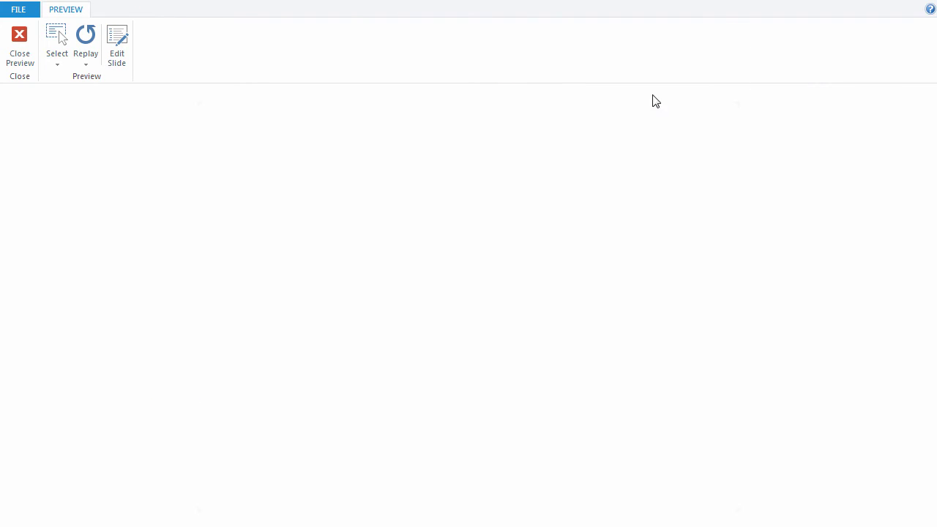
{"action": "left_click", "coordinate": [22, 40]}
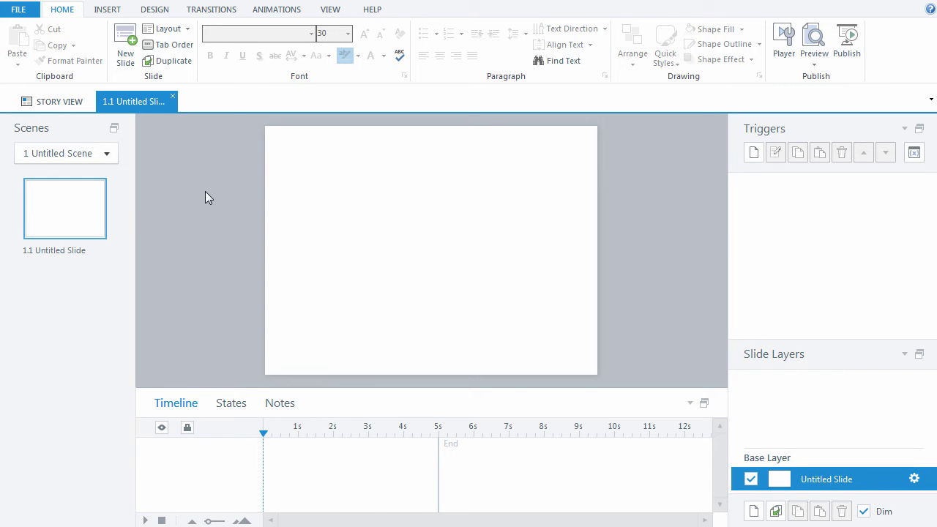
Step: Change the story size to a custom 978 x 656 with the aspect ratio unlocked
{"action": "left_click", "coordinate": [153, 10]}
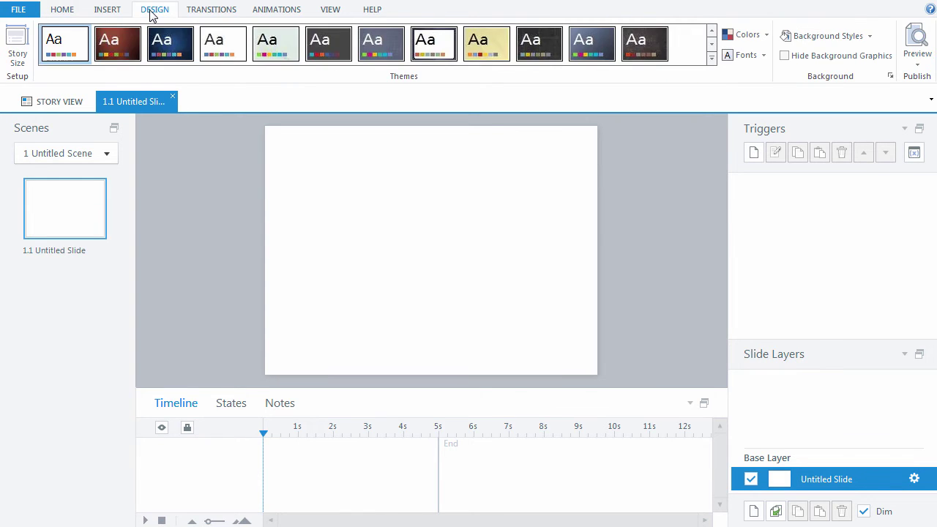
{"action": "left_click", "coordinate": [17, 48]}
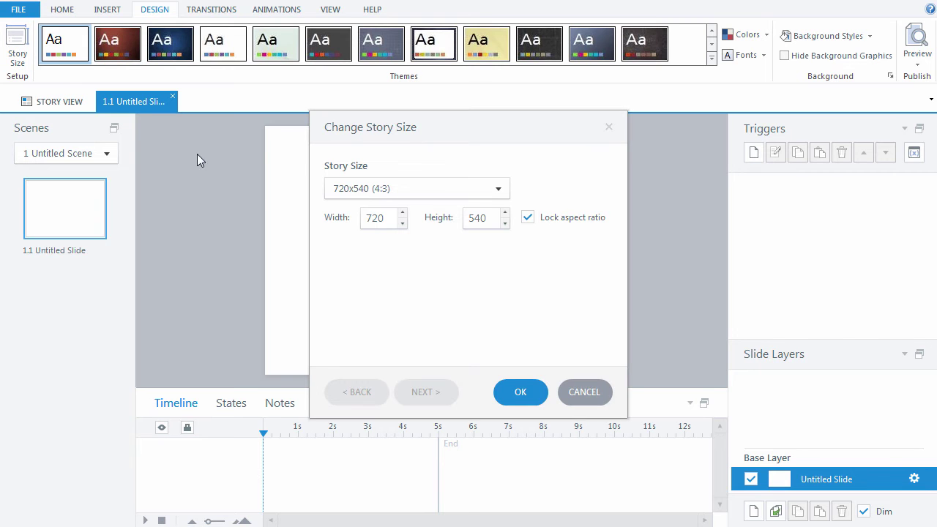
{"action": "left_click_drag", "start_coordinate": [393, 220], "coordinate": [366, 218]}
{"action": "type", "text": "978"}
{"action": "double_click", "coordinate": [471, 217]}
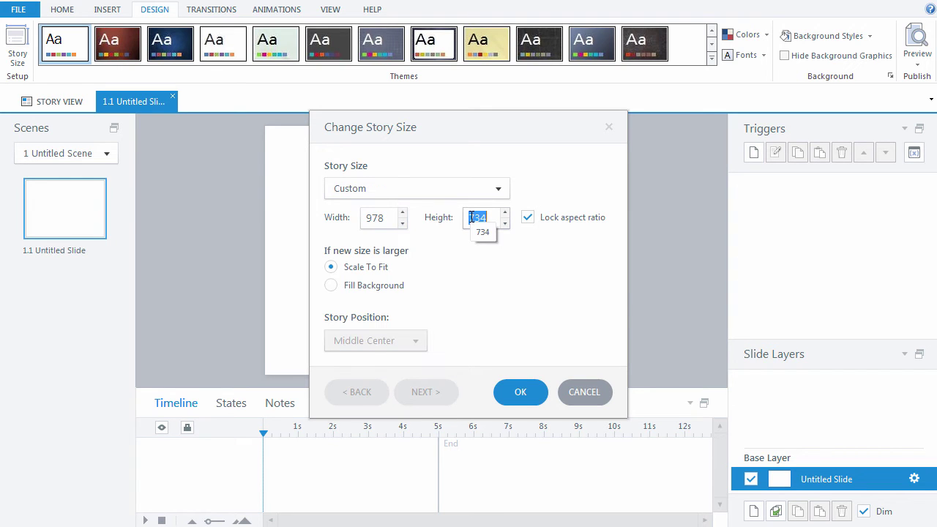
{"action": "left_click", "coordinate": [527, 217]}
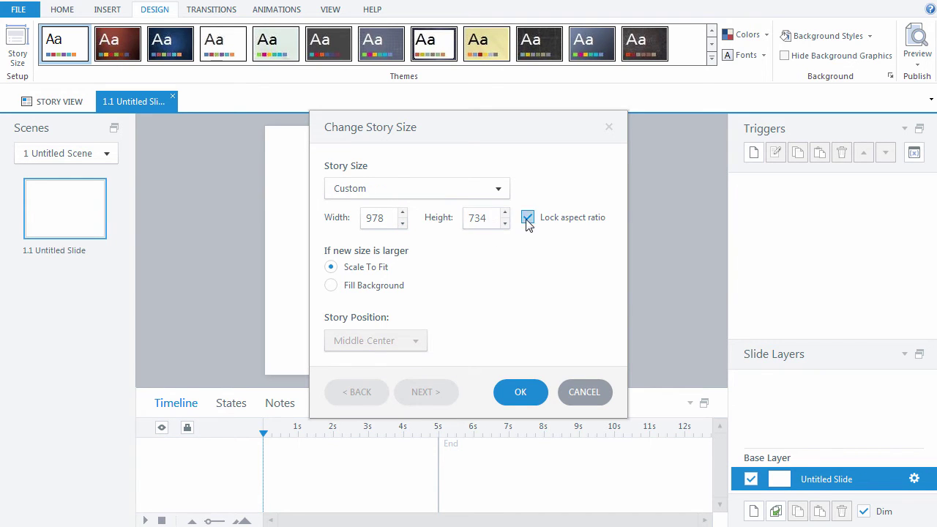
{"action": "double_click", "coordinate": [486, 218]}
{"action": "type", "text": "656"}
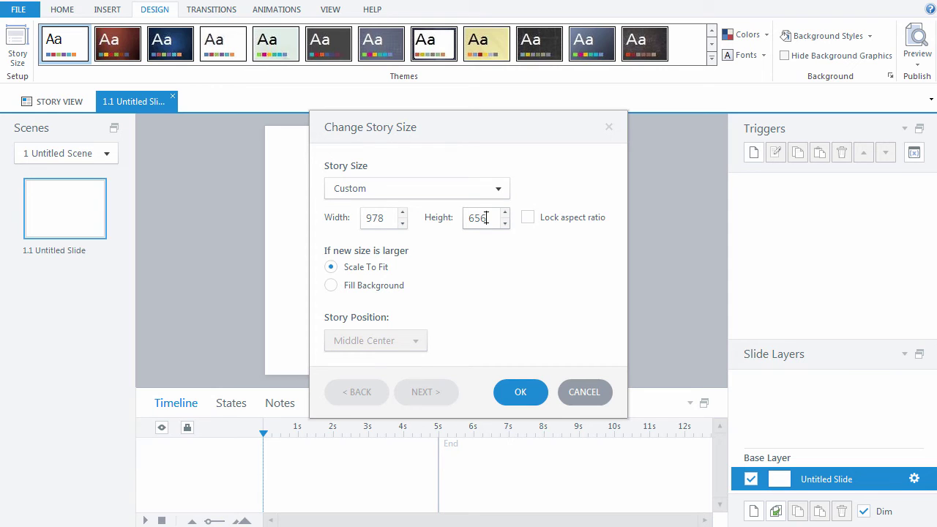
{"action": "left_click", "coordinate": [516, 392]}
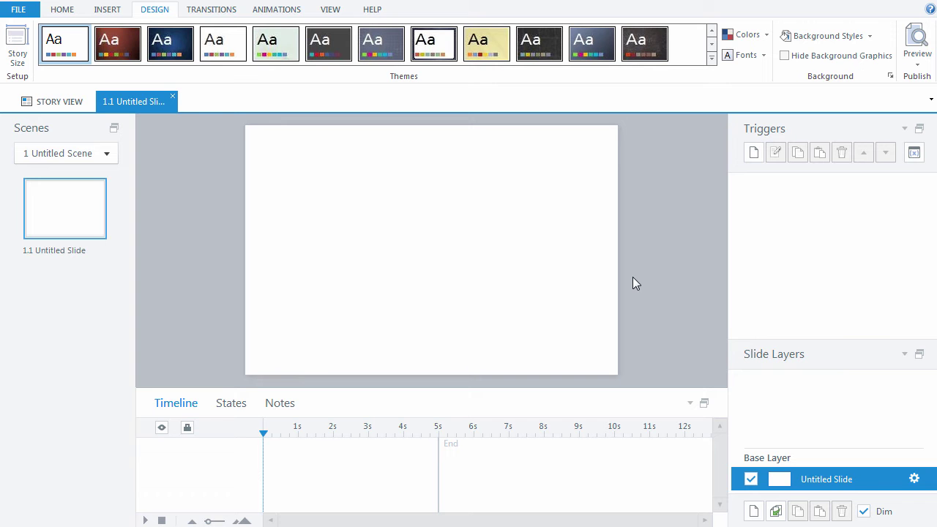
Step: Insert the picture bottompanel.png from the Design folder and align it to the bottom edge of the slide
{"action": "left_click", "coordinate": [111, 10]}
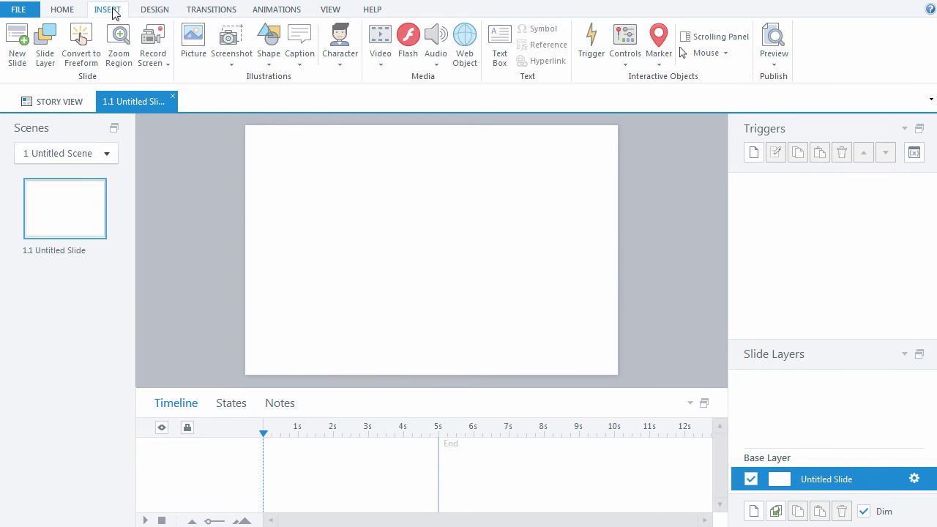
{"action": "left_click", "coordinate": [193, 42]}
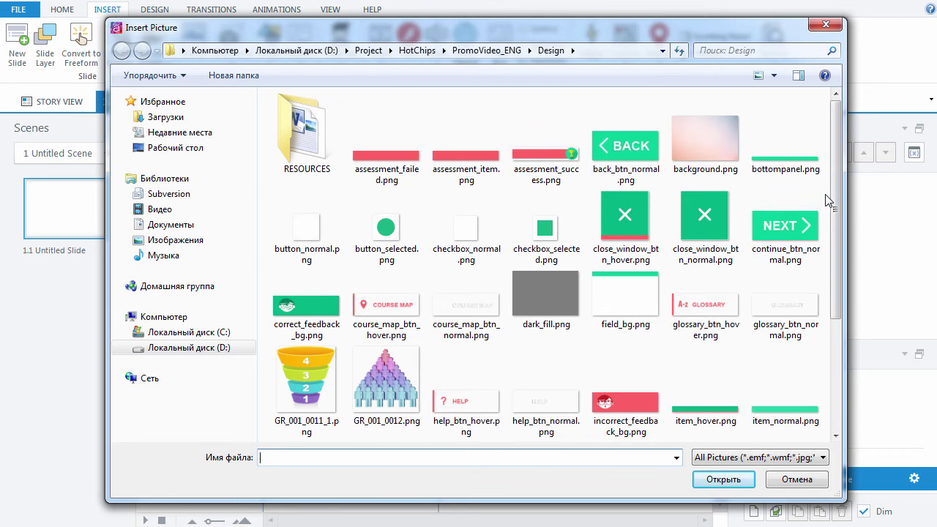
{"action": "left_click", "coordinate": [815, 169]}
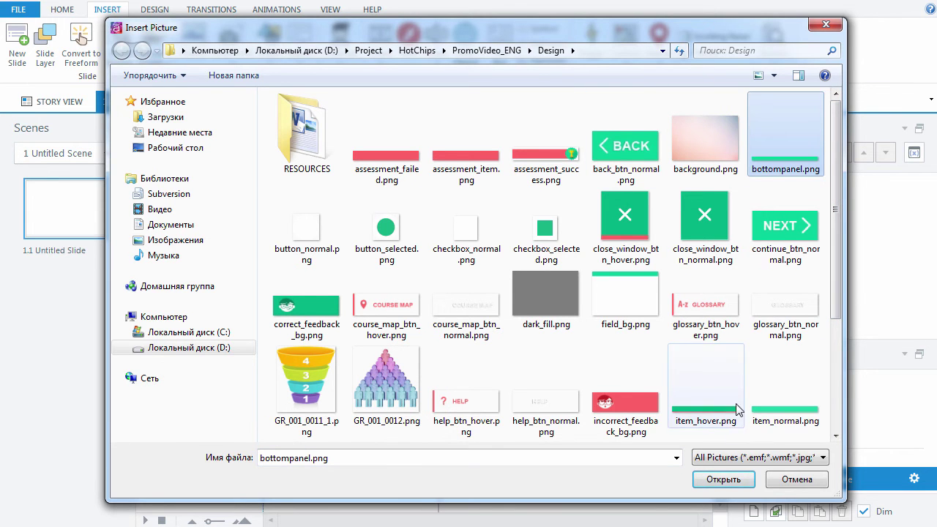
{"action": "left_click", "coordinate": [716, 481]}
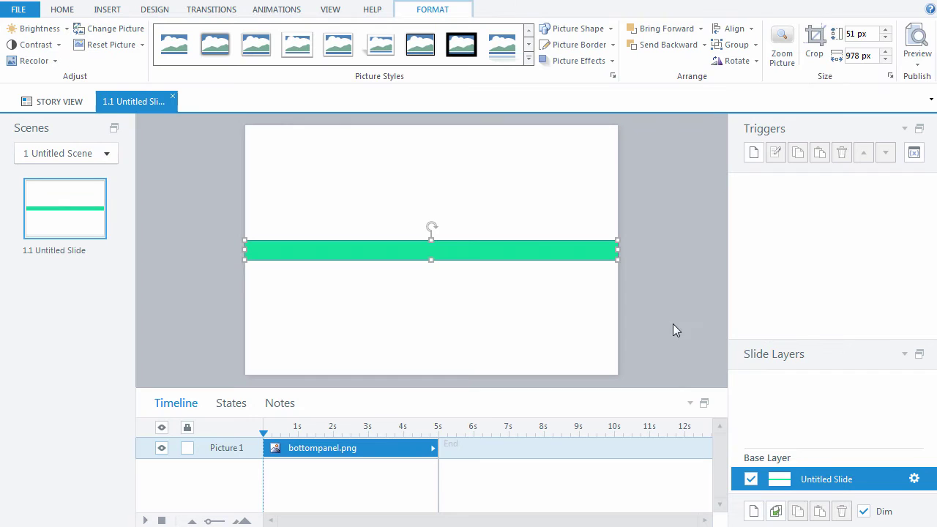
{"action": "left_click", "coordinate": [62, 9]}
{"action": "left_click", "coordinate": [631, 45]}
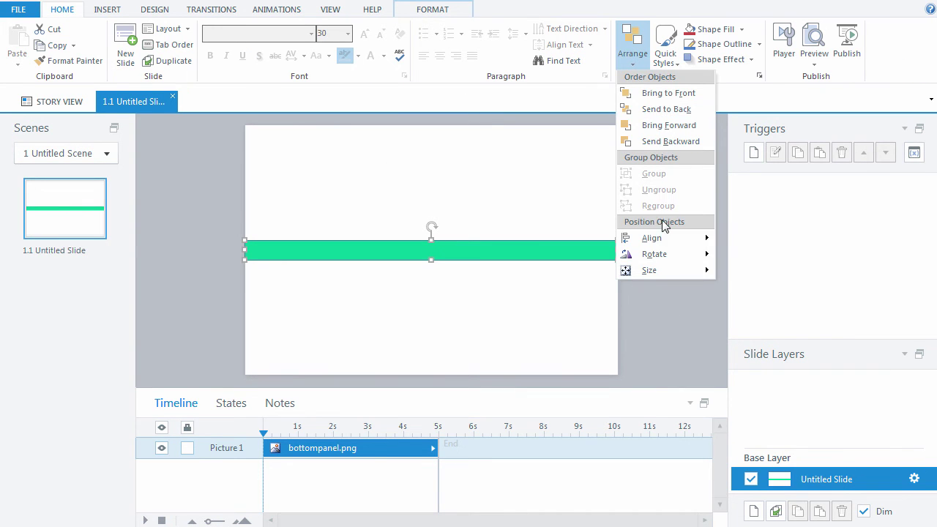
{"action": "mouse_move", "coordinate": [668, 243]}
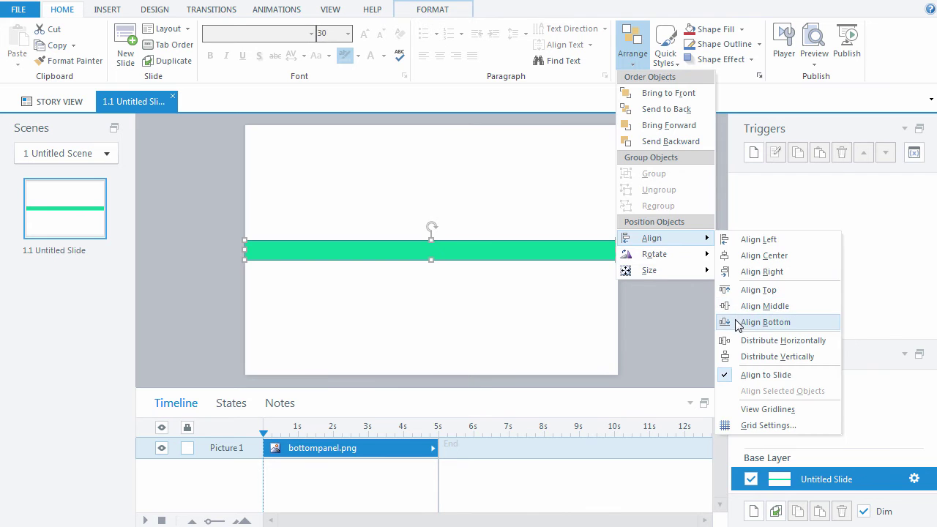
{"action": "left_click", "coordinate": [738, 326]}
{"action": "left_click", "coordinate": [658, 221]}
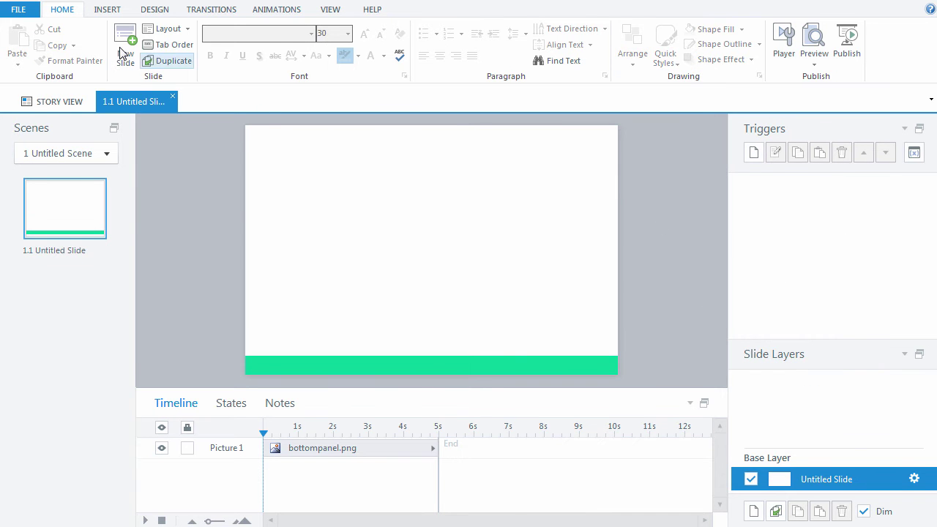
Step: Insert the picture toppanel.png from the Design folder and align it to the top edge of the slide
{"action": "left_click", "coordinate": [107, 9]}
{"action": "left_click", "coordinate": [193, 41]}
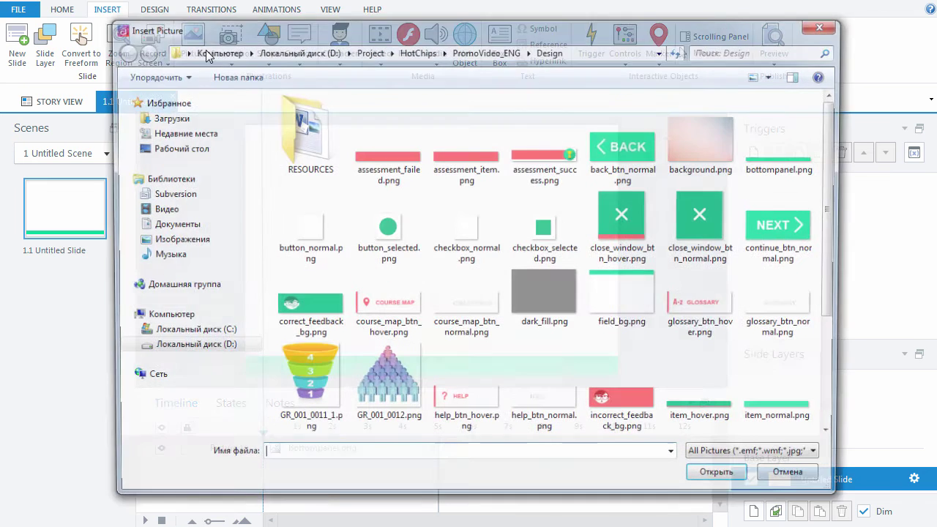
{"action": "left_click_drag", "start_coordinate": [835, 220], "coordinate": [843, 350]}
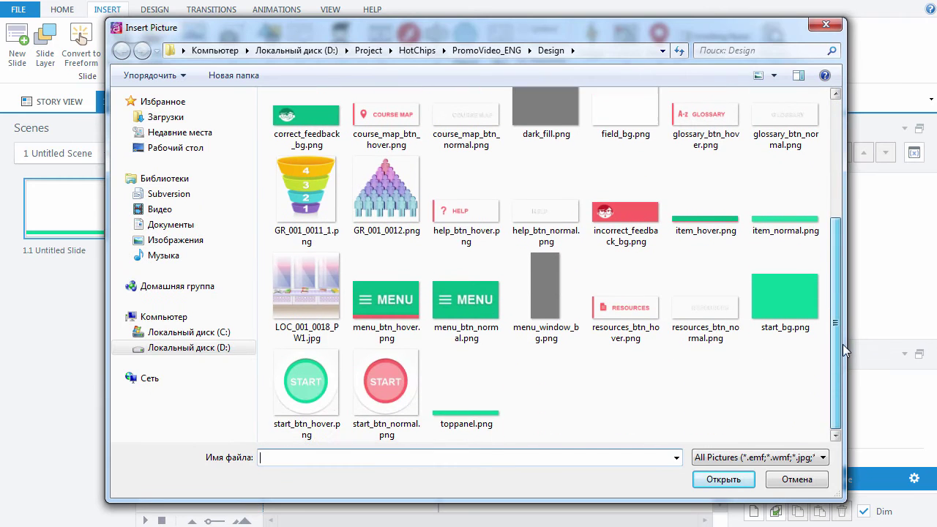
{"action": "left_click", "coordinate": [466, 396]}
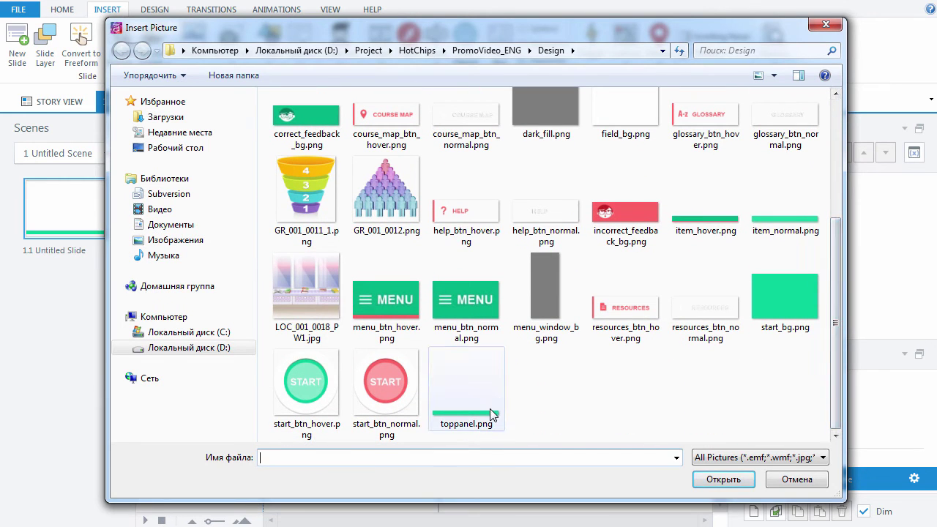
{"action": "left_click", "coordinate": [723, 480]}
{"action": "left_click", "coordinate": [71, 11]}
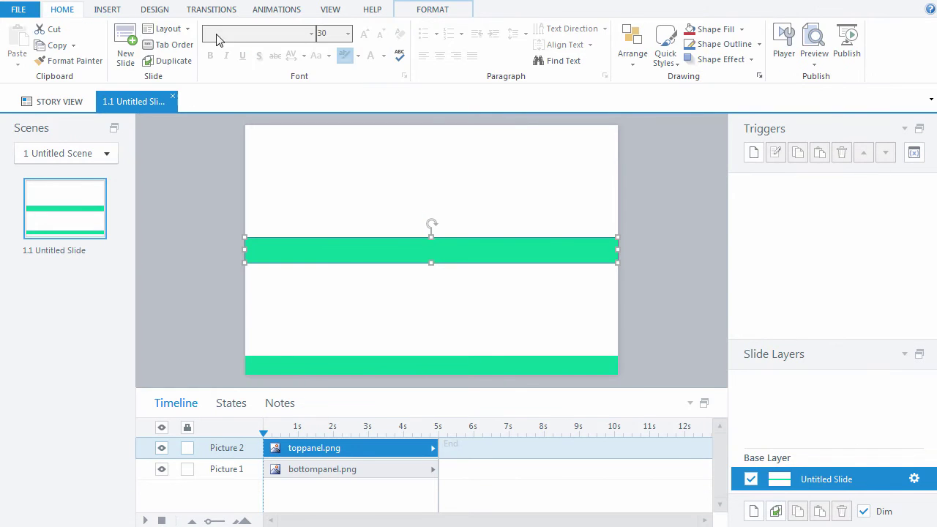
{"action": "left_click", "coordinate": [630, 55]}
{"action": "mouse_move", "coordinate": [651, 238]}
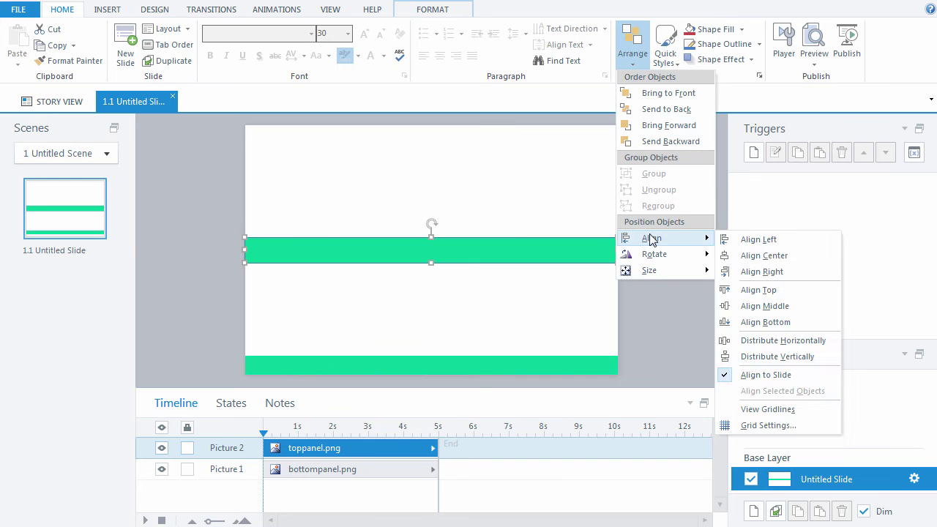
{"action": "left_click", "coordinate": [732, 290]}
{"action": "left_click", "coordinate": [672, 248]}
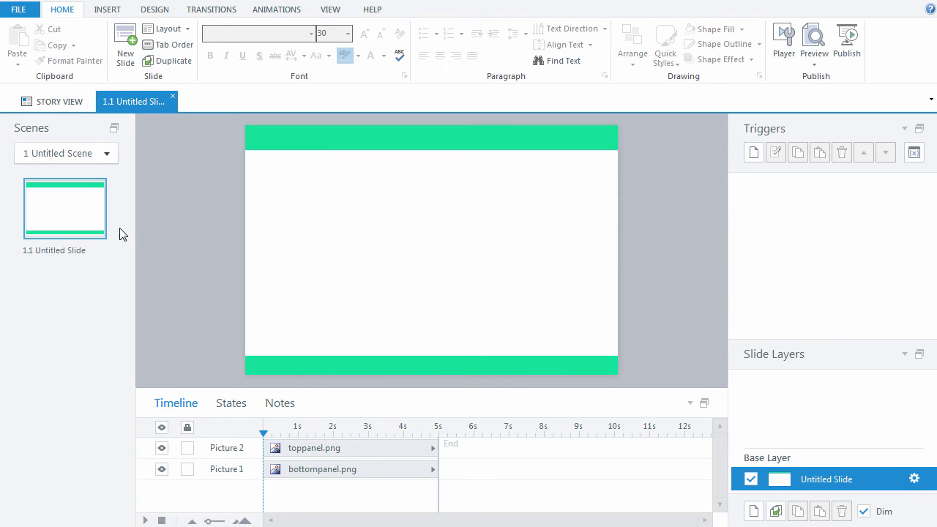
Step: Duplicate the slide with the two green panels and rename the original slide 1.1 as Slide1
{"action": "right_click", "coordinate": [62, 209]}
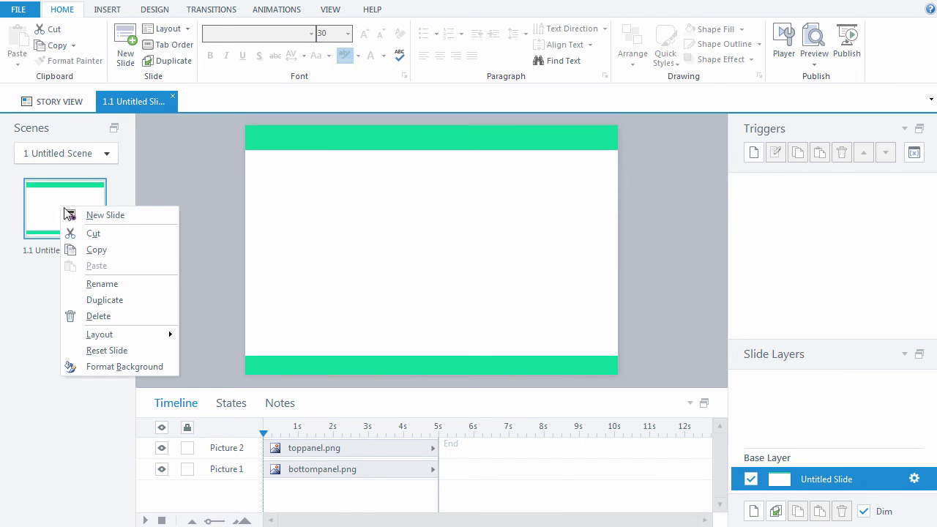
{"action": "left_click", "coordinate": [104, 300]}
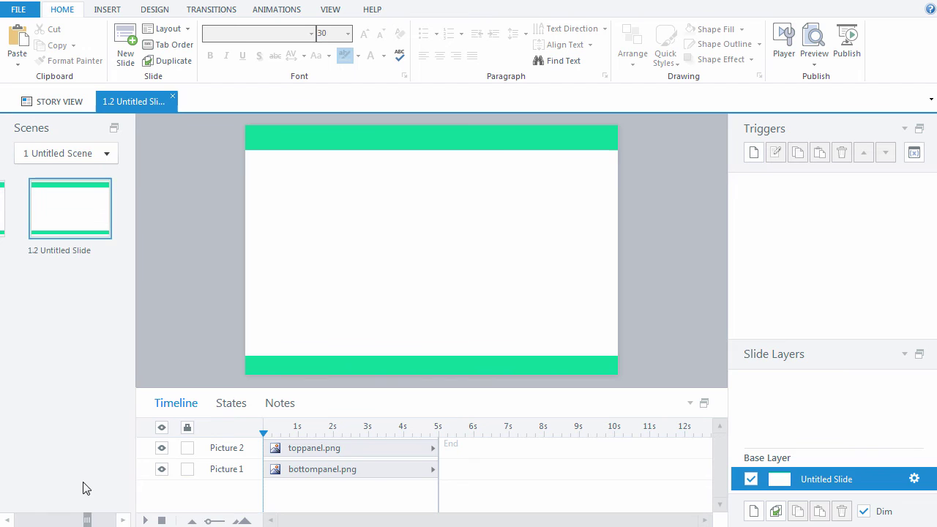
{"action": "left_click_drag", "start_coordinate": [87, 519], "coordinate": [43, 519]}
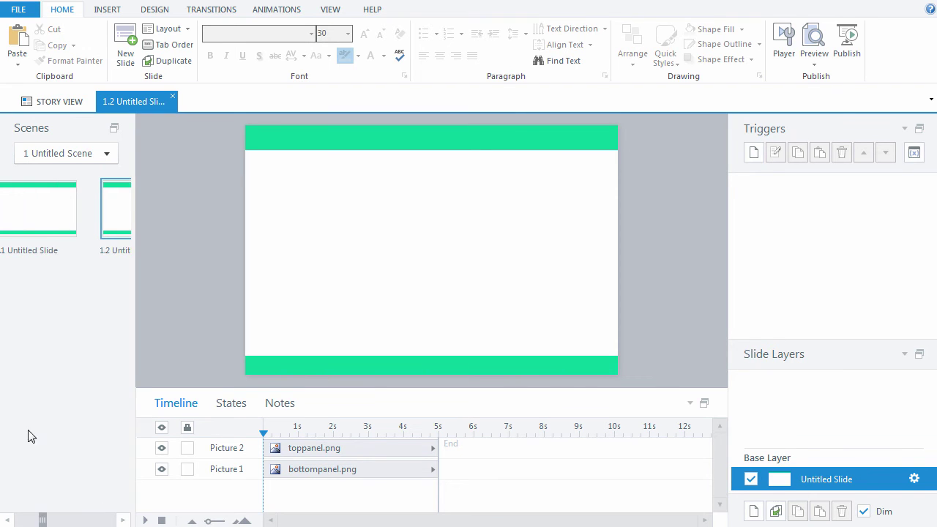
{"action": "left_click", "coordinate": [27, 207]}
{"action": "left_click", "coordinate": [42, 222]}
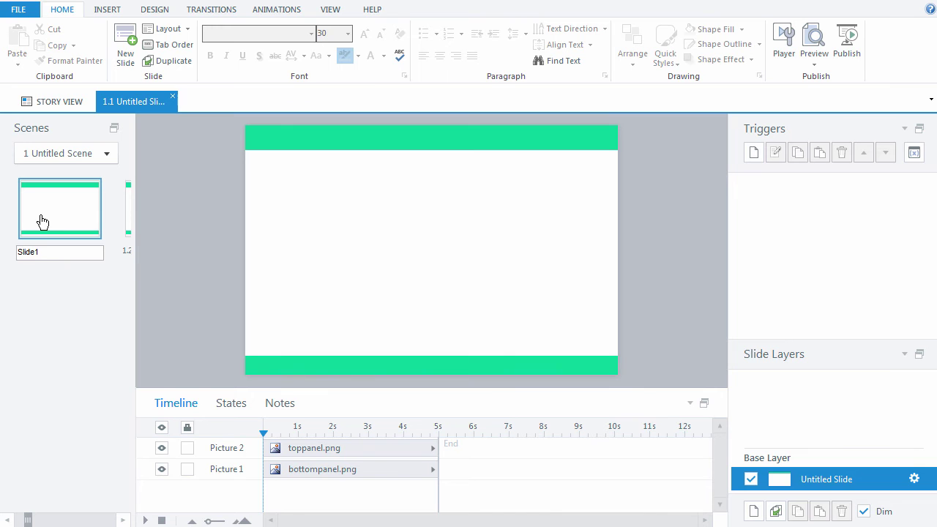
{"action": "key", "text": "Return"}
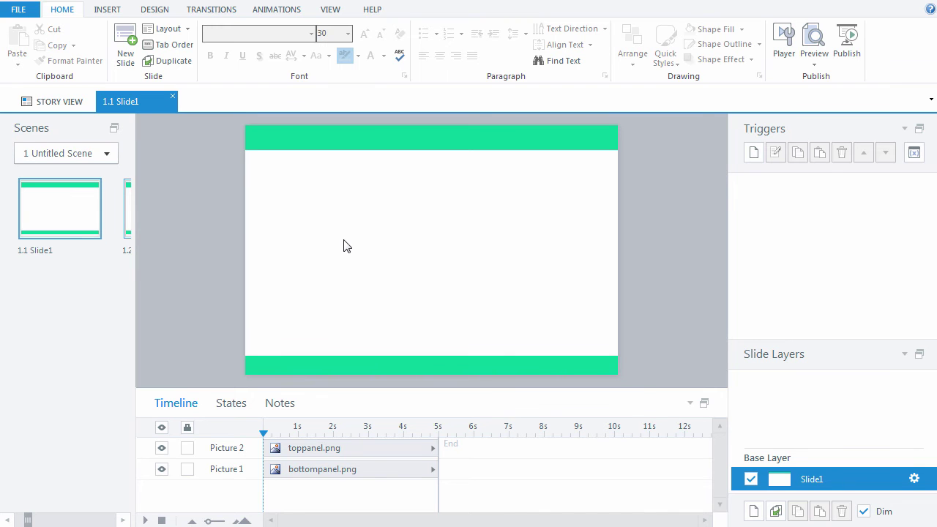
Step: Add the text "Slide1" to the white area of the first slide and format it as bold with font size 30
{"action": "left_click", "coordinate": [347, 246]}
{"action": "type", "text": "Slide1"}
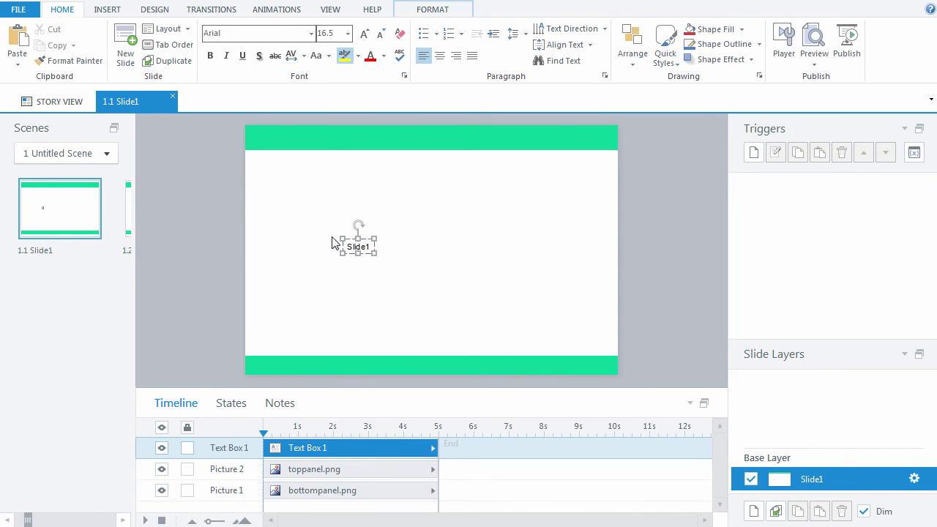
{"action": "left_click", "coordinate": [356, 243]}
{"action": "left_click", "coordinate": [329, 33]}
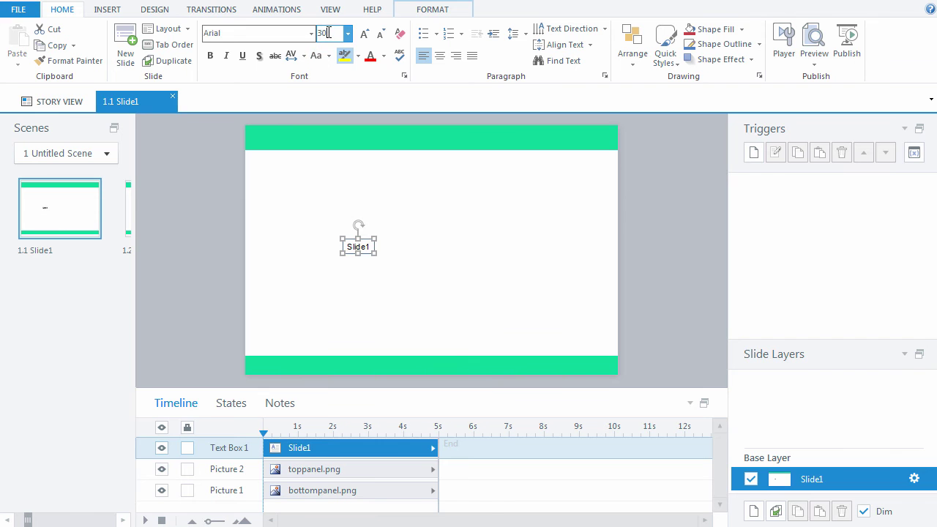
{"action": "type", "text": "30"}
{"action": "key", "text": "Return"}
{"action": "key", "text": "ctrl+b"}
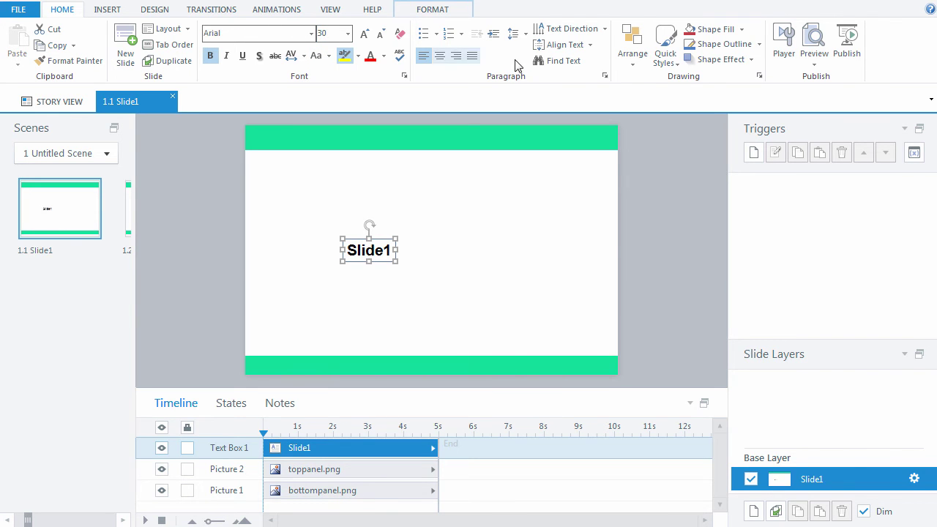
Step: Align the "Slide1" text box to the horizontal center and vertical middle of the slide
{"action": "left_click", "coordinate": [633, 42]}
{"action": "mouse_move", "coordinate": [678, 241]}
{"action": "left_click", "coordinate": [738, 255]}
{"action": "left_click", "coordinate": [632, 43]}
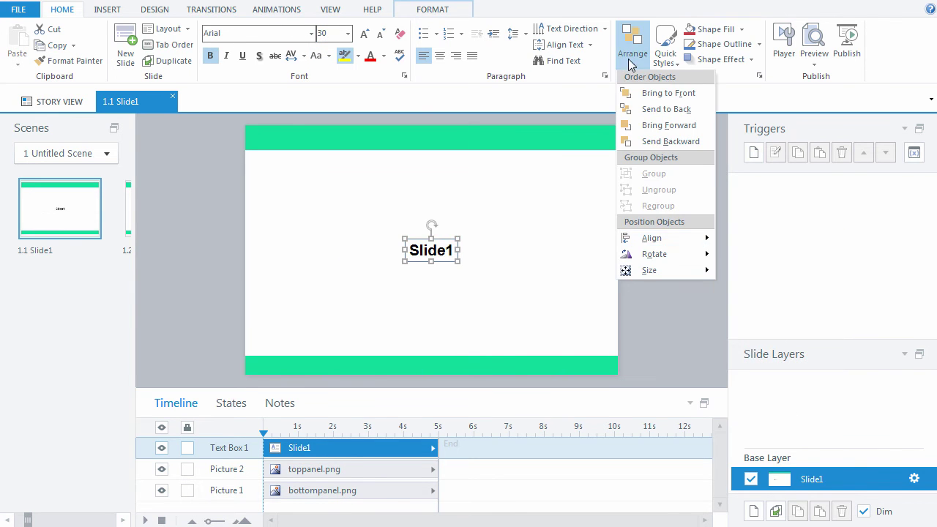
{"action": "left_click", "coordinate": [762, 306]}
{"action": "left_click", "coordinate": [644, 268]}
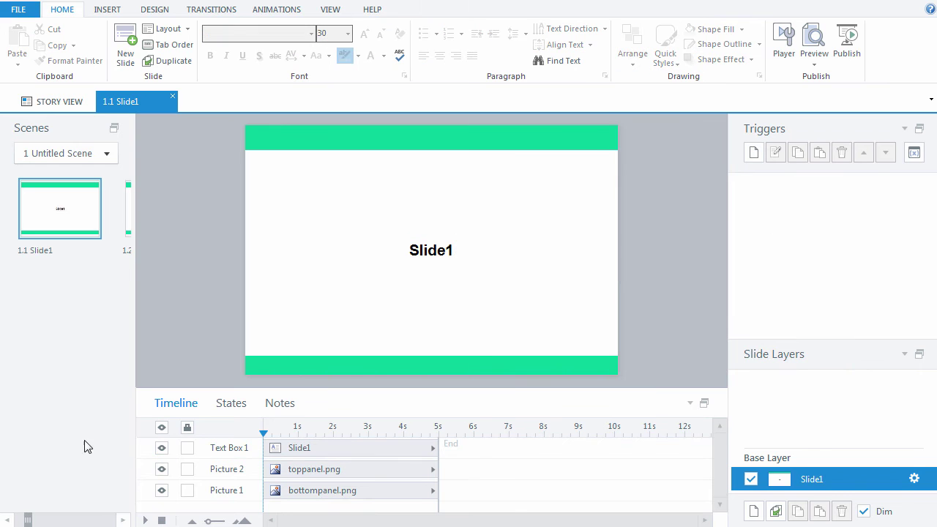
Step: Rename the duplicated slide 1.2 as Slide2
{"action": "left_click_drag", "start_coordinate": [28, 520], "coordinate": [86, 518]}
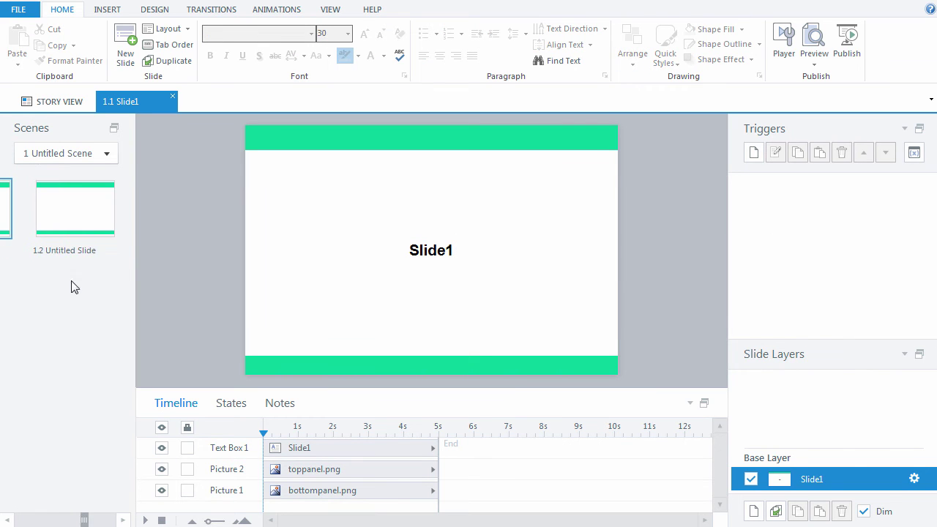
{"action": "left_click", "coordinate": [86, 223]}
{"action": "left_click", "coordinate": [88, 221]}
{"action": "type", "text": "Sli"}
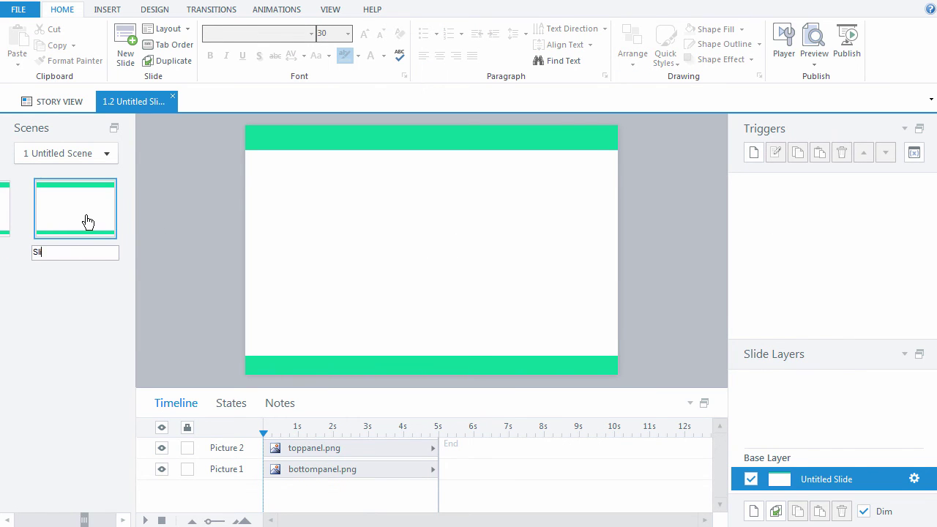
{"action": "type", "text": "de2"}
{"action": "key", "text": "Return"}
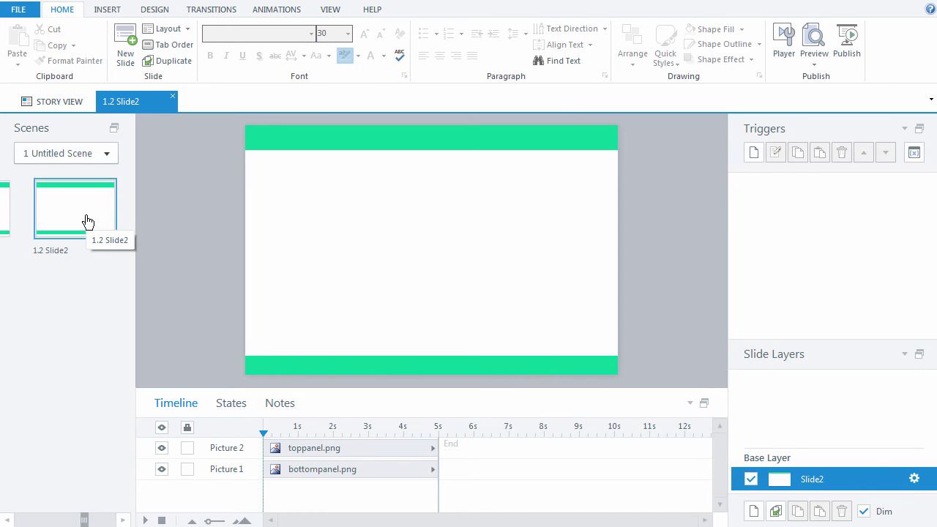
Step: Add the text "Slide2" to the white area of the second slide and format it as bold with font size 30
{"action": "type", "text": "Slide2"}
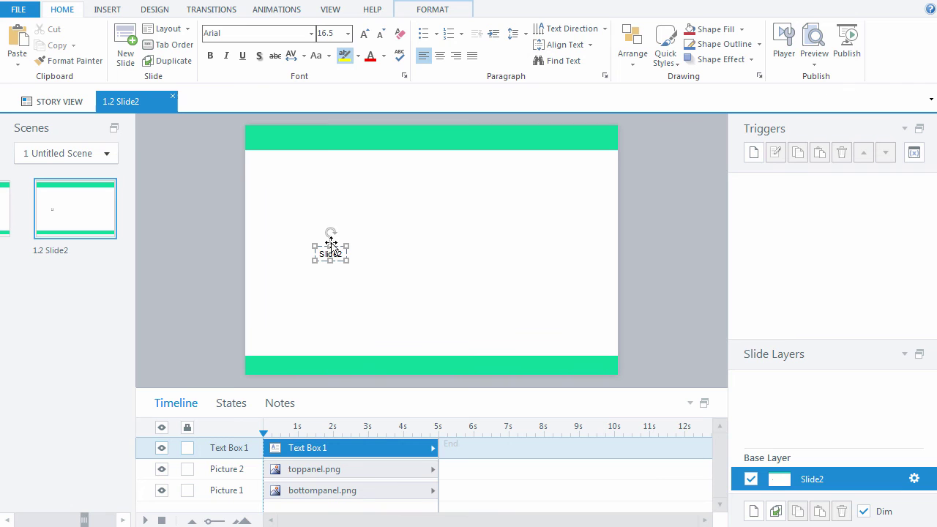
{"action": "left_click", "coordinate": [329, 33]}
{"action": "type", "text": "30"}
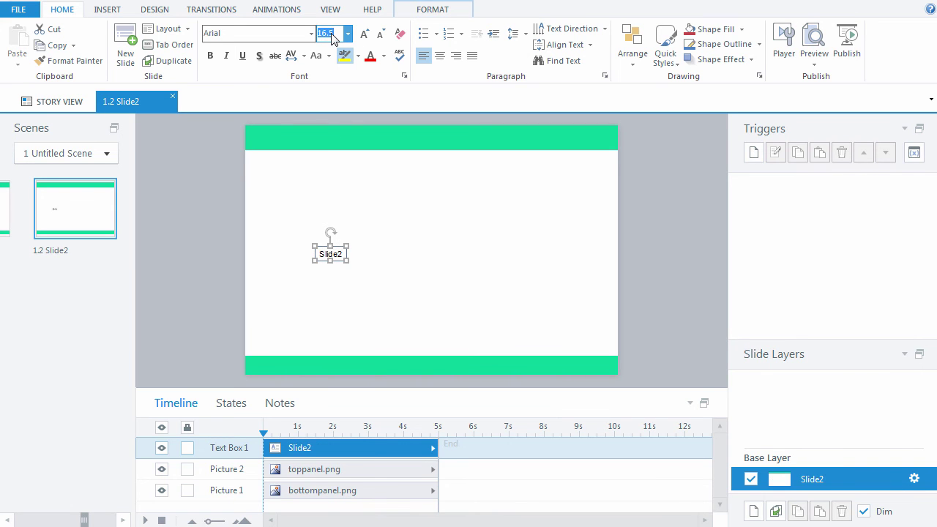
{"action": "key", "text": "Return"}
{"action": "key", "text": "ctrl+b"}
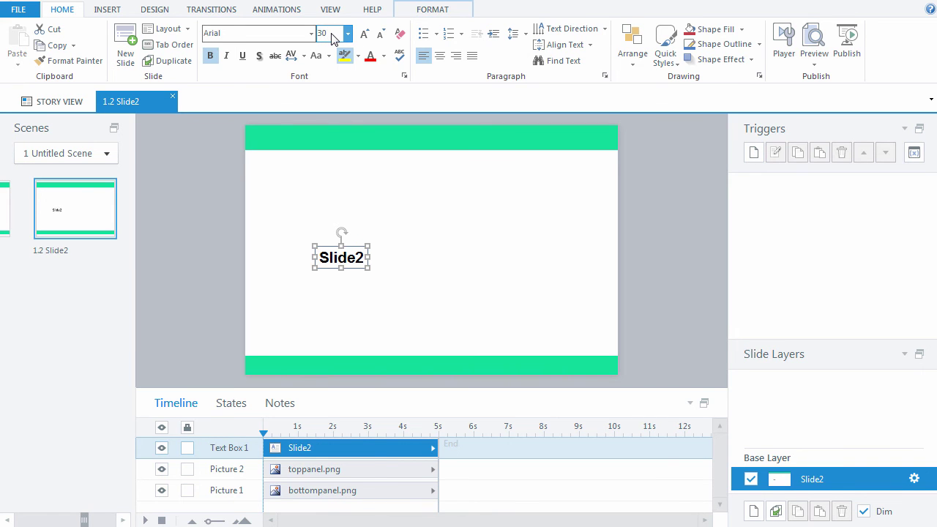
Step: Align the "Slide2" text box to the horizontal center and vertical middle of the slide
{"action": "left_click", "coordinate": [633, 45]}
{"action": "mouse_move", "coordinate": [648, 241]}
{"action": "left_click", "coordinate": [732, 262]}
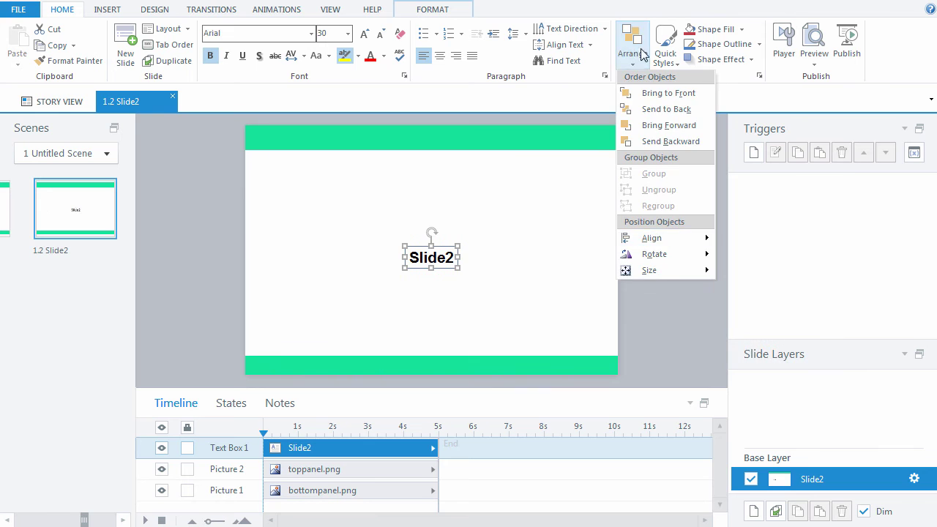
{"action": "left_click", "coordinate": [632, 46]}
{"action": "left_click", "coordinate": [765, 306]}
{"action": "left_click", "coordinate": [657, 290]}
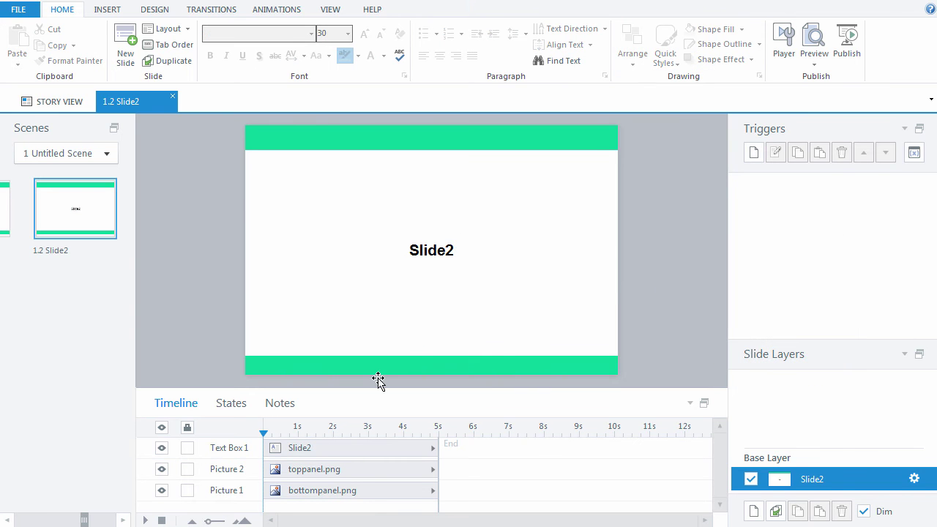
Step: Insert the picture continue_btn_normal.png on the first slide, Slide1
{"action": "left_click_drag", "start_coordinate": [84, 519], "coordinate": [37, 512]}
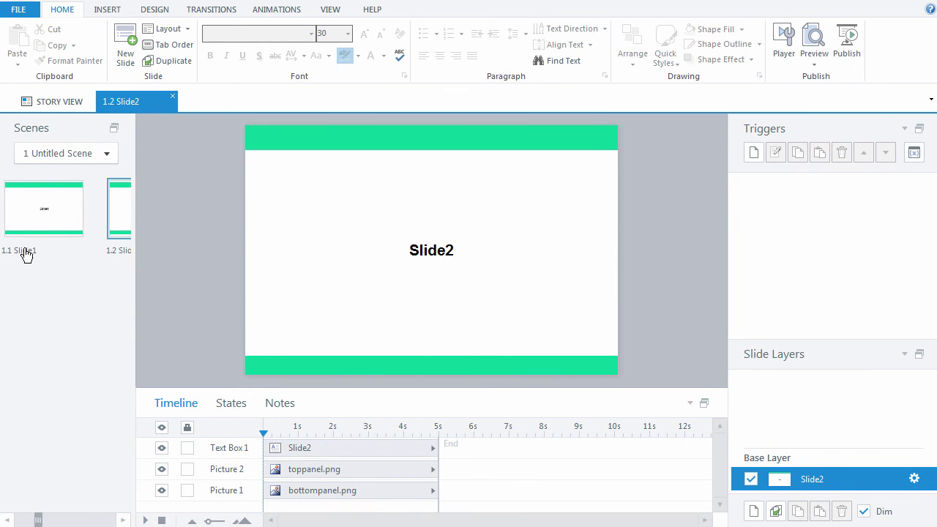
{"action": "left_click", "coordinate": [42, 209]}
{"action": "left_click", "coordinate": [107, 8]}
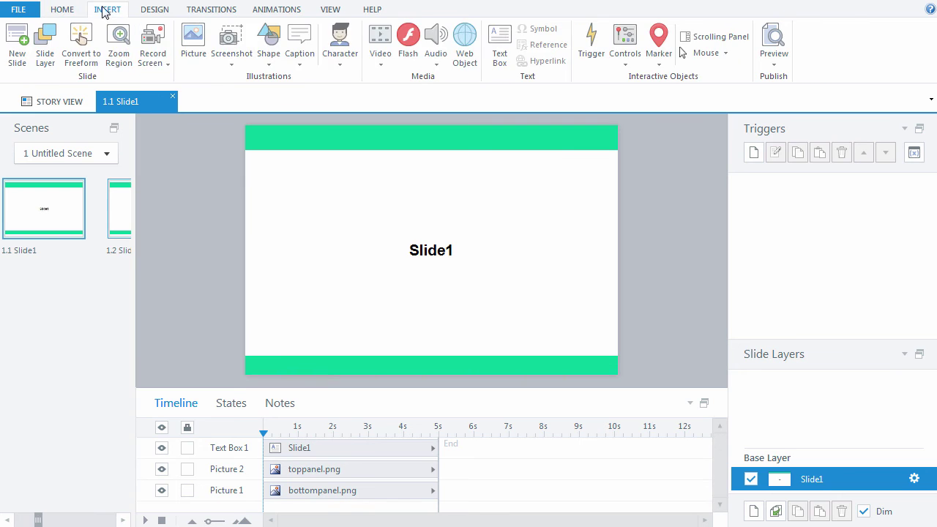
{"action": "left_click", "coordinate": [193, 44]}
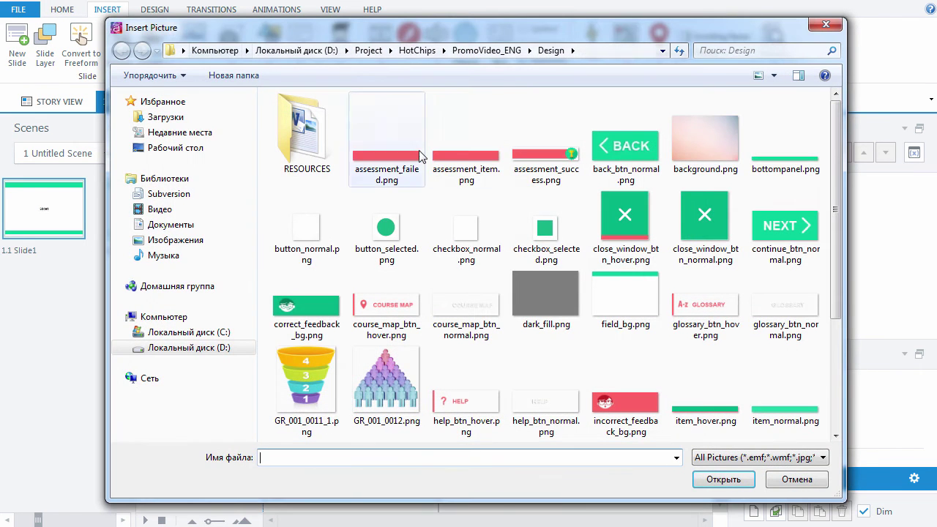
{"action": "left_click", "coordinate": [757, 233]}
{"action": "left_click", "coordinate": [726, 478]}
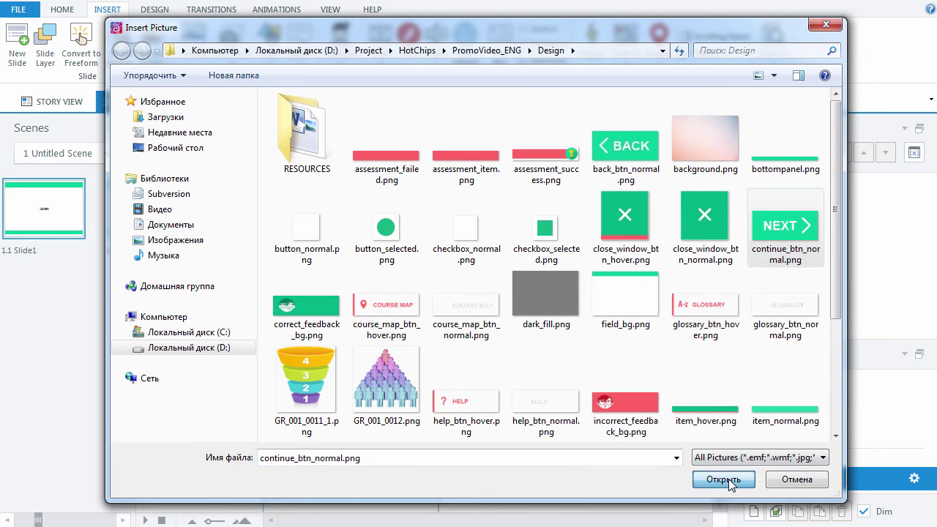
Step: Align the NEXT button picture to the right and bottom edges of Slide1
{"action": "left_click", "coordinate": [62, 9]}
{"action": "left_click", "coordinate": [628, 65]}
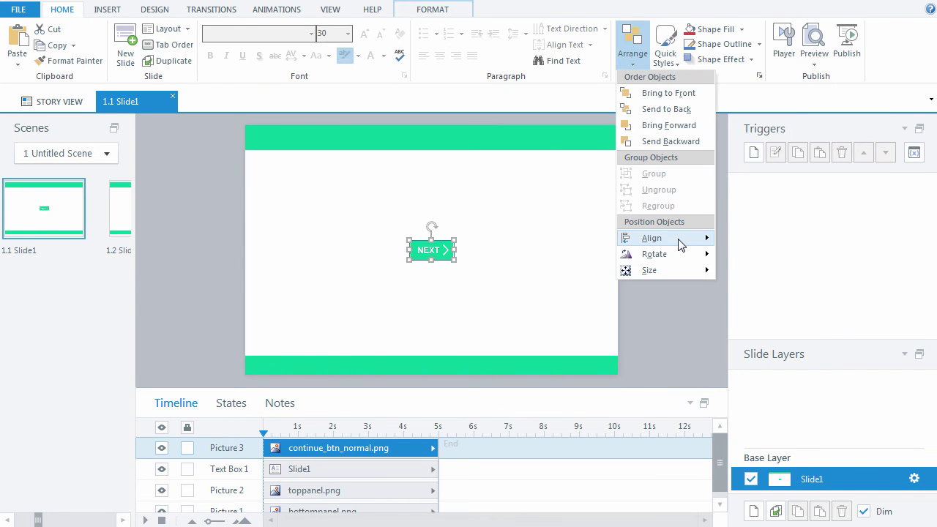
{"action": "mouse_move", "coordinate": [701, 239]}
{"action": "left_click", "coordinate": [761, 271]}
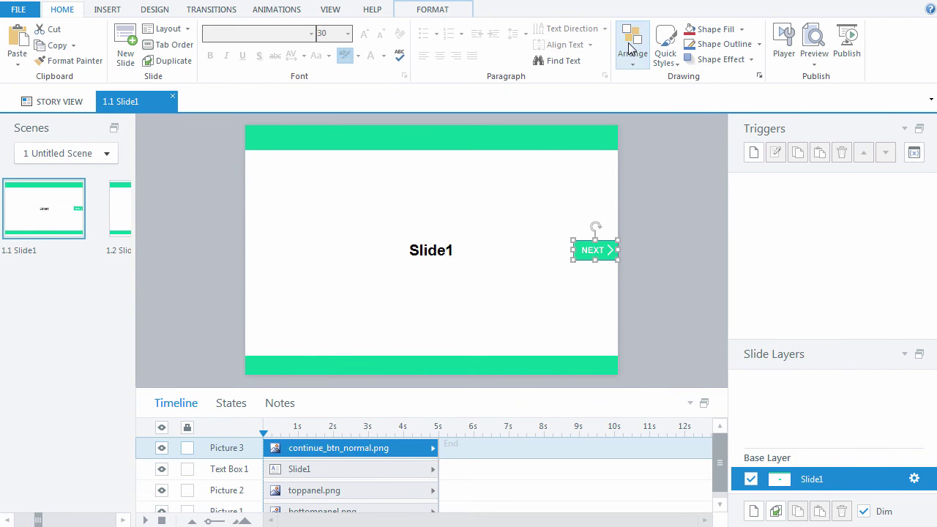
{"action": "left_click", "coordinate": [633, 44]}
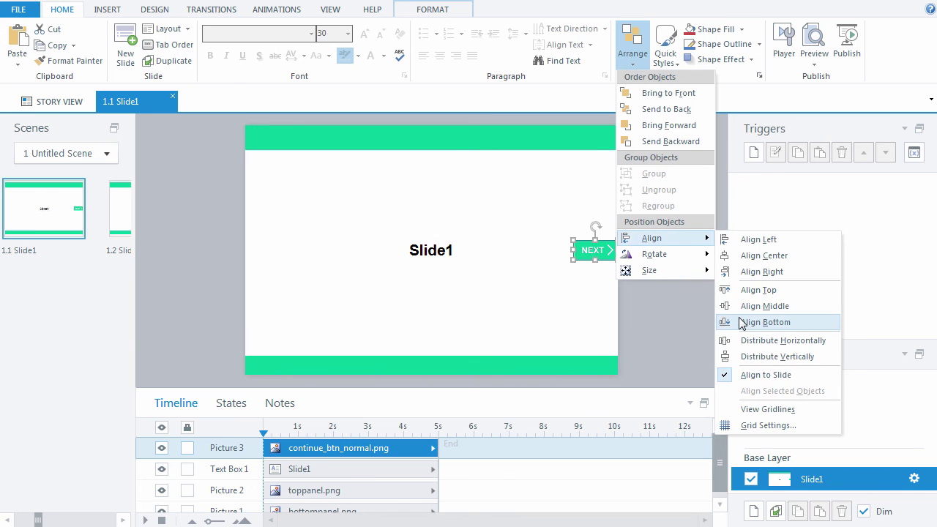
{"action": "left_click", "coordinate": [765, 322]}
{"action": "left_click", "coordinate": [676, 311]}
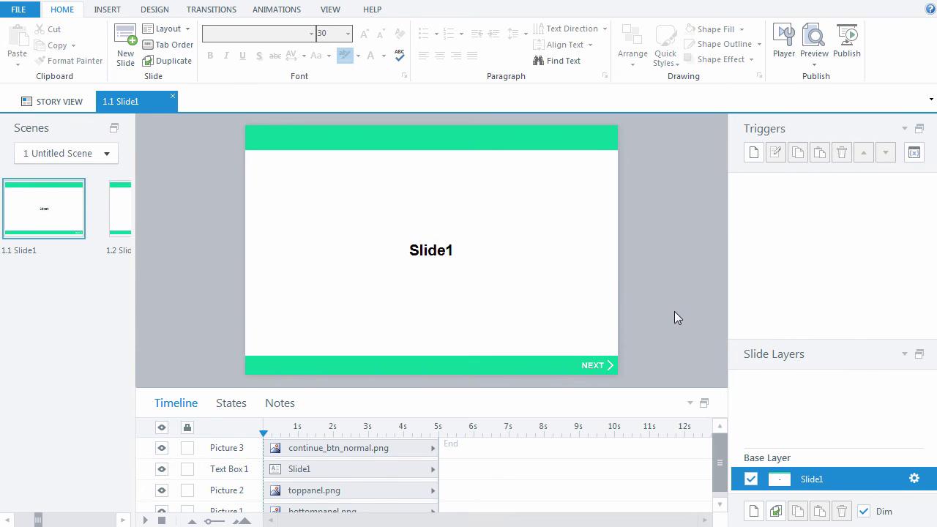
Step: Insert the picture back_btn_normal.png on the second slide, Slide2
{"action": "left_click", "coordinate": [128, 212]}
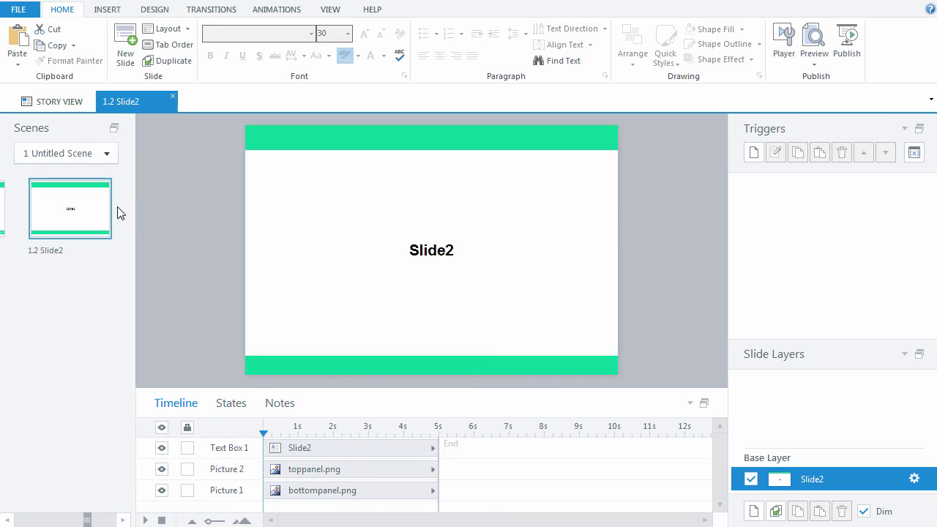
{"action": "left_click", "coordinate": [104, 10]}
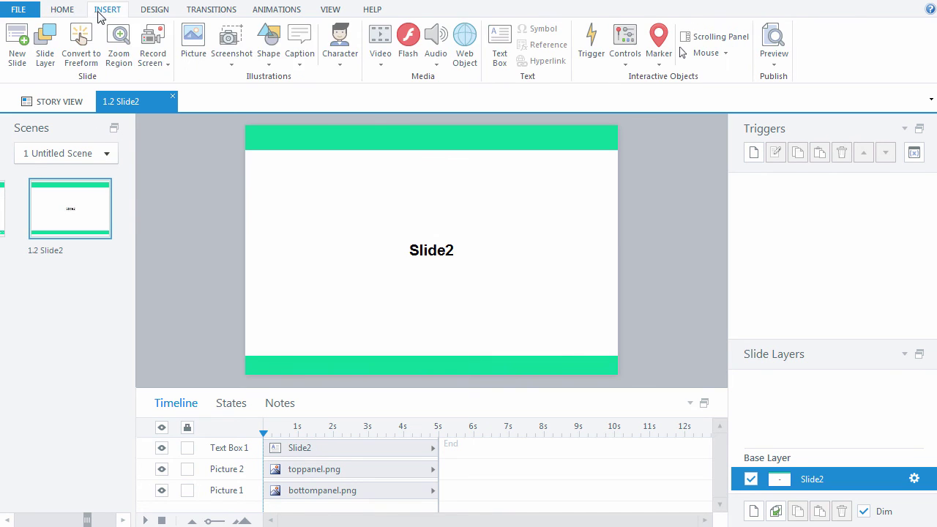
{"action": "left_click", "coordinate": [200, 40]}
{"action": "left_click", "coordinate": [626, 146]}
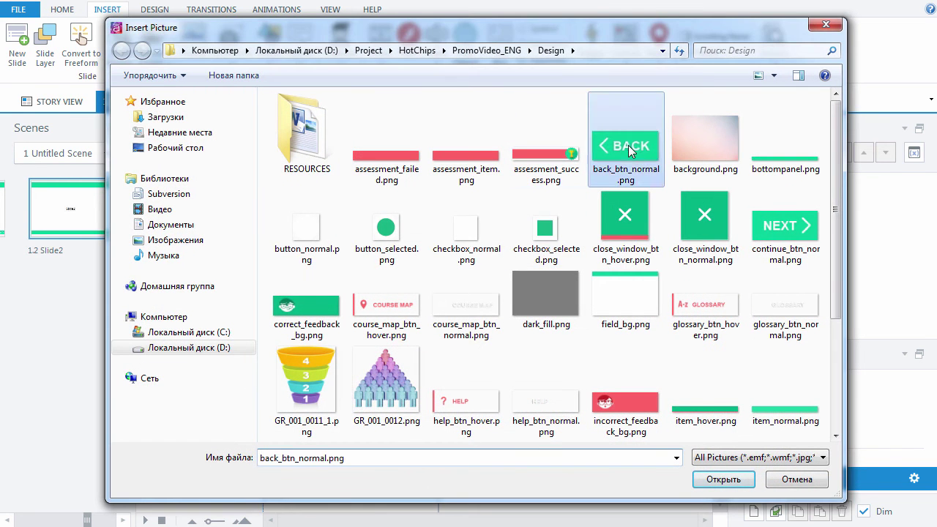
{"action": "left_click", "coordinate": [721, 479]}
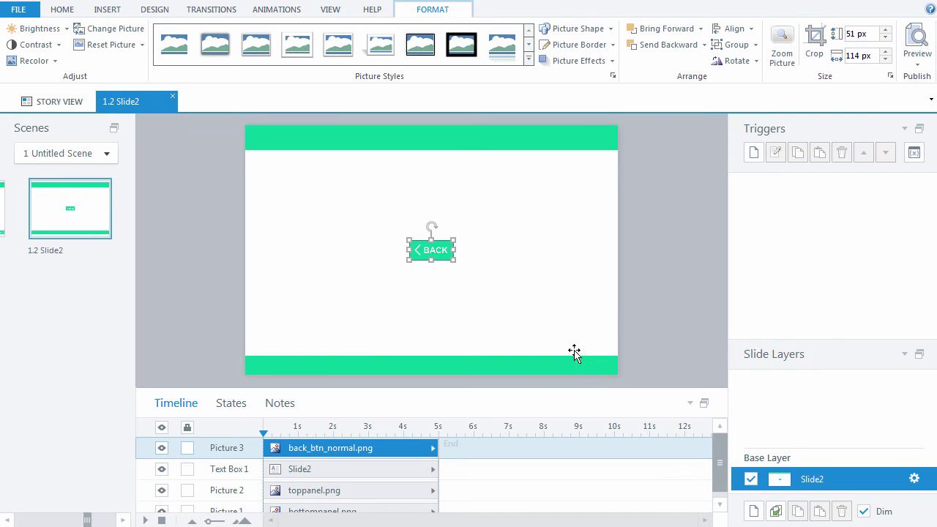
Step: Align the BACK button picture to the left and bottom edges of Slide2
{"action": "left_click", "coordinate": [62, 10]}
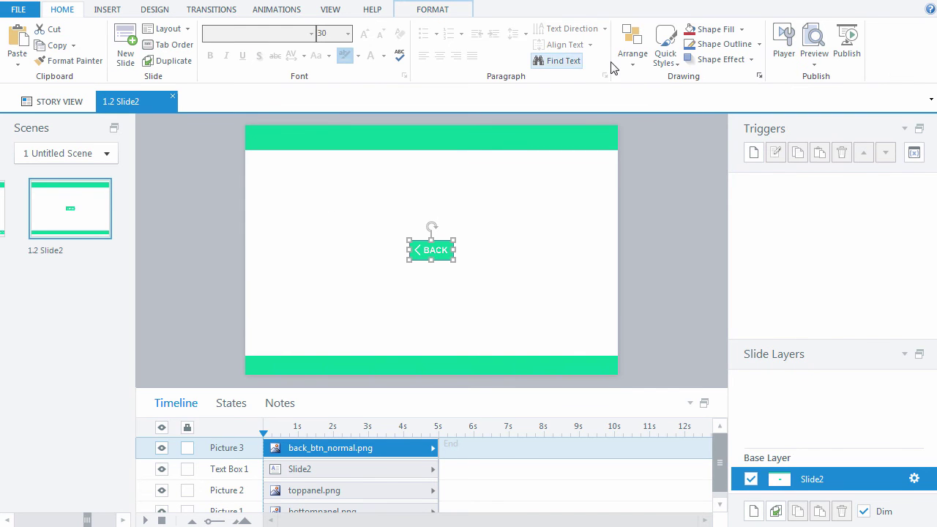
{"action": "left_click", "coordinate": [632, 65]}
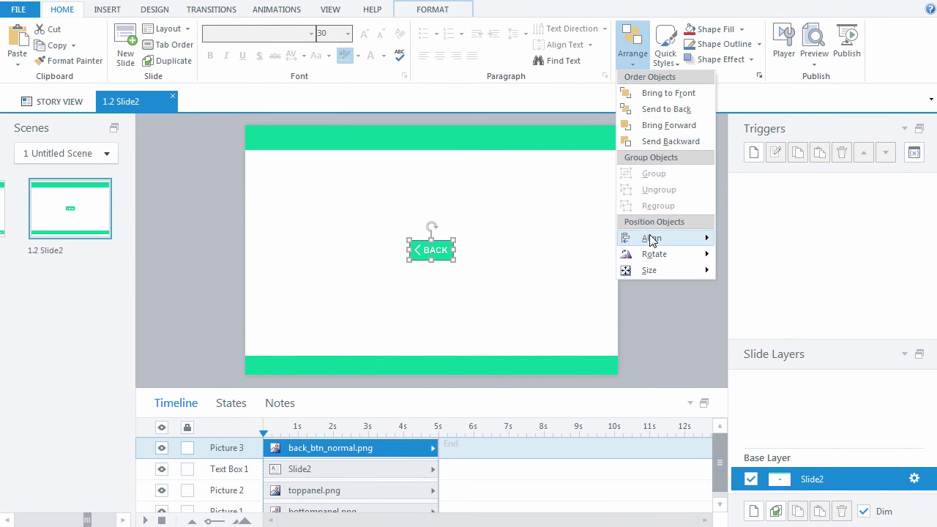
{"action": "mouse_move", "coordinate": [652, 237]}
{"action": "left_click", "coordinate": [750, 242]}
{"action": "left_click", "coordinate": [640, 55]}
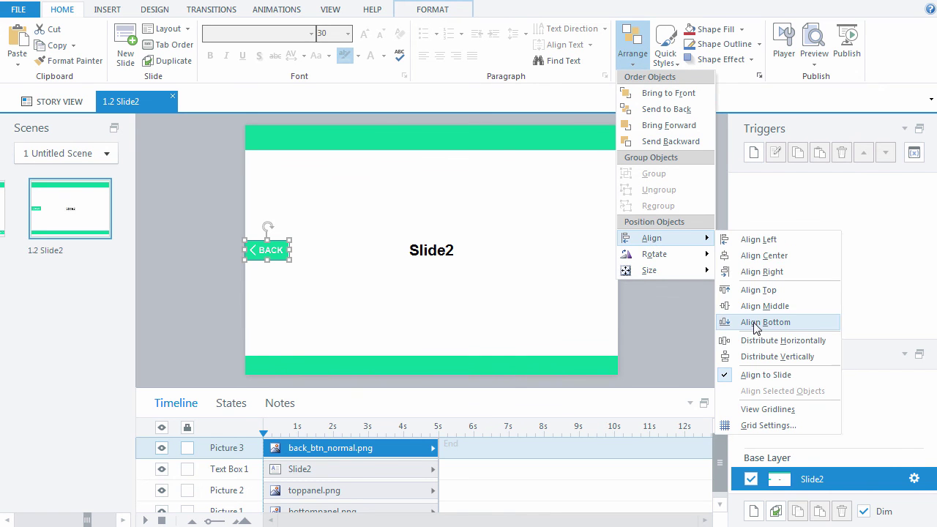
{"action": "left_click", "coordinate": [757, 322]}
{"action": "left_click", "coordinate": [653, 307]}
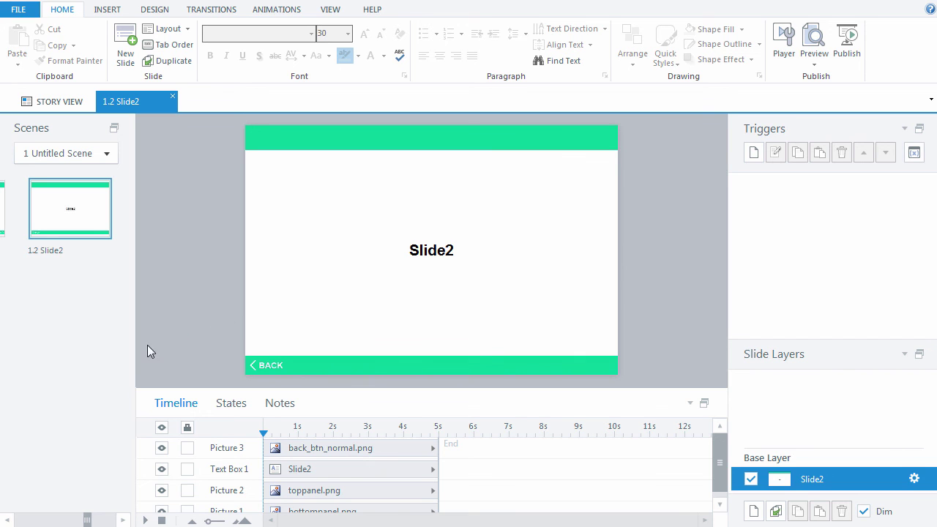
Step: Add a trigger to the NEXT button on Slide1 that jumps to slide 1.2 Slide2 when the user clicks it
{"action": "left_click_drag", "start_coordinate": [86, 520], "coordinate": [40, 519]}
{"action": "left_click", "coordinate": [16, 216]}
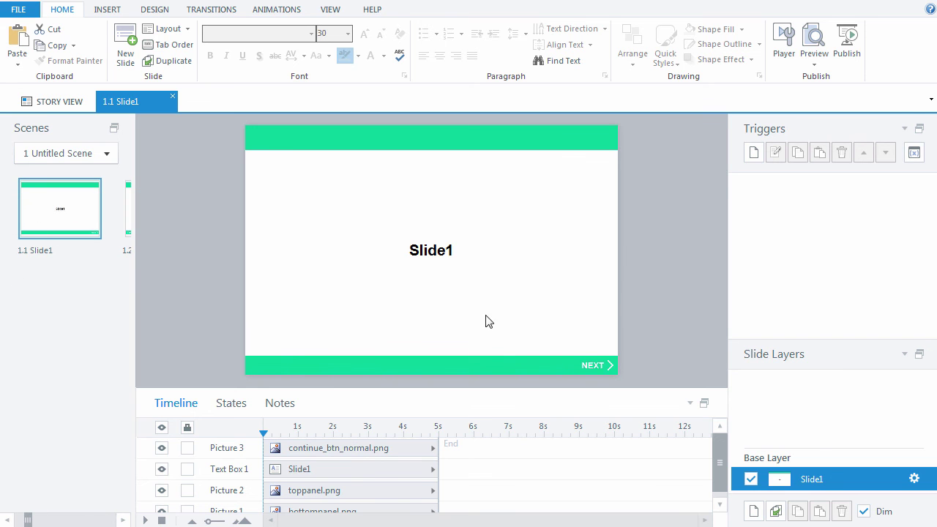
{"action": "left_click", "coordinate": [599, 370]}
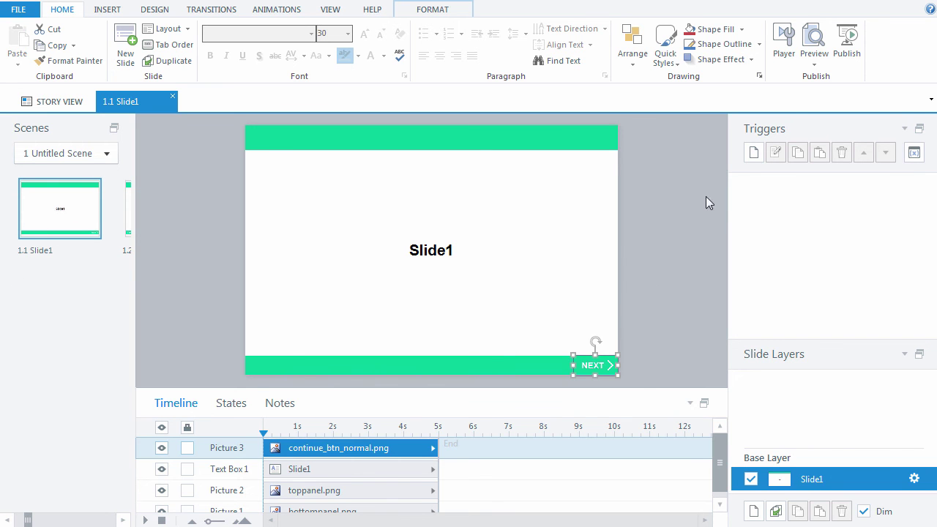
{"action": "left_click", "coordinate": [754, 152]}
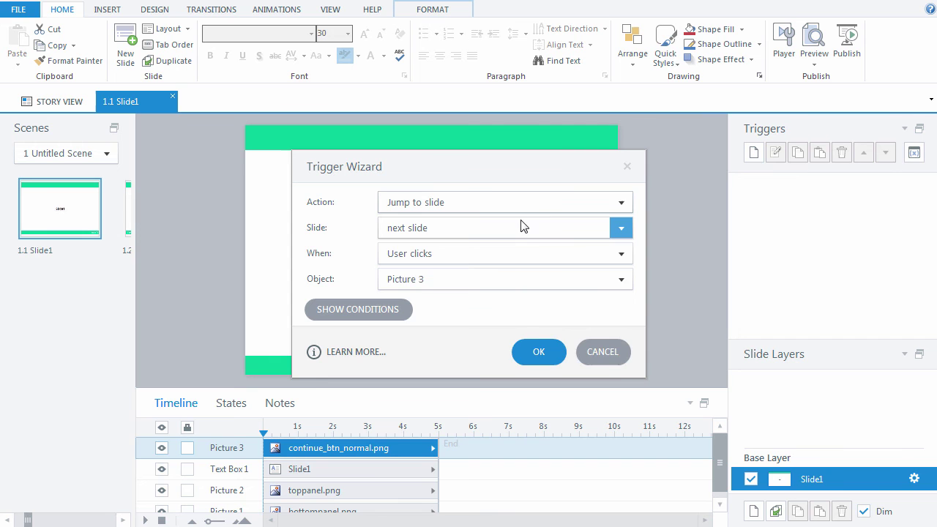
{"action": "left_click", "coordinate": [523, 227]}
{"action": "left_click", "coordinate": [481, 357]}
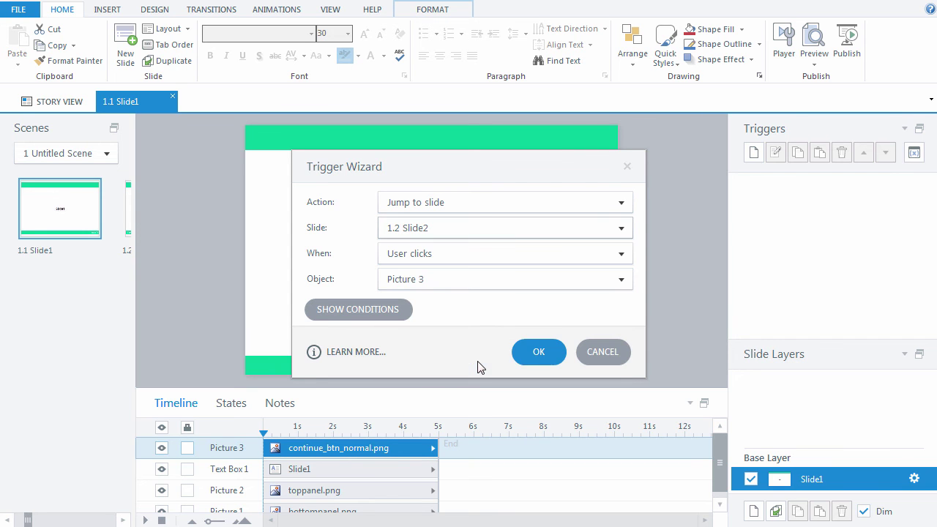
{"action": "left_click", "coordinate": [521, 355]}
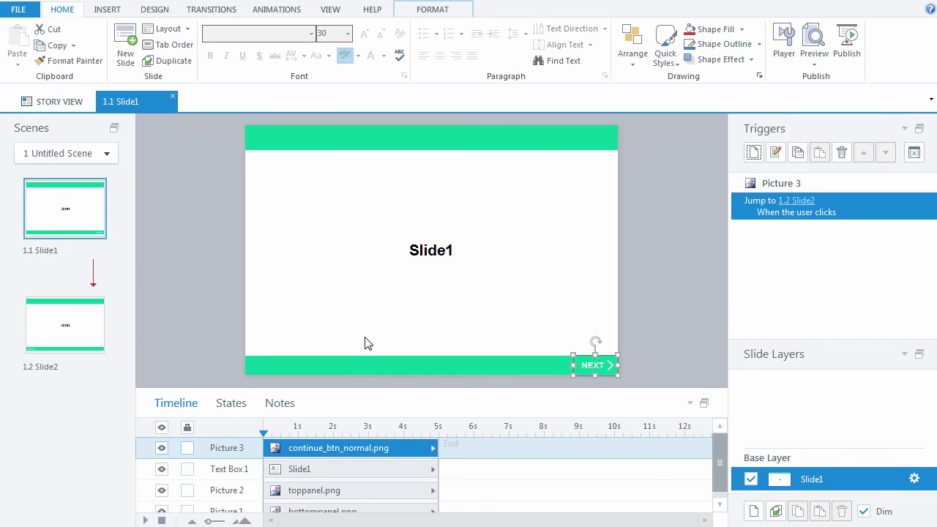
Step: Add a trigger to the BACK button on Slide2 that jumps to slide 1.1 Slide1 when the user clicks it
{"action": "left_click", "coordinate": [79, 329]}
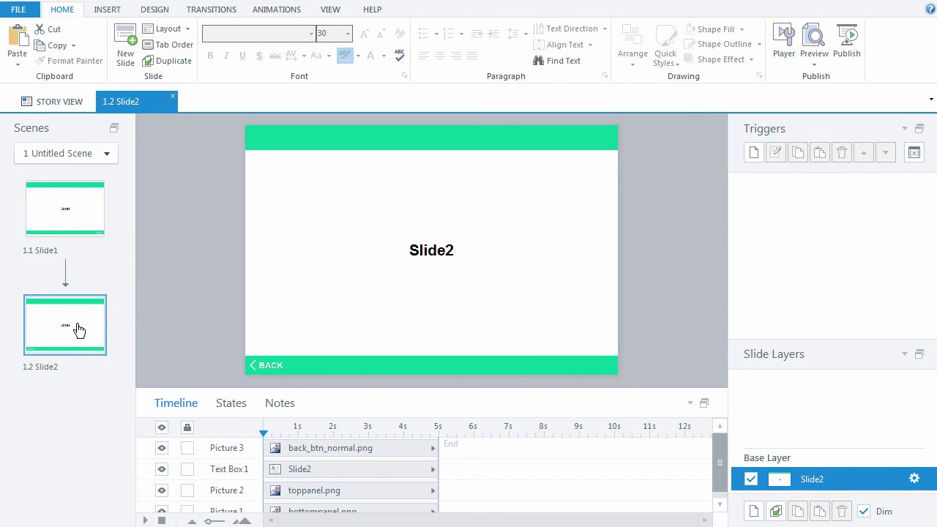
{"action": "left_click", "coordinate": [257, 368]}
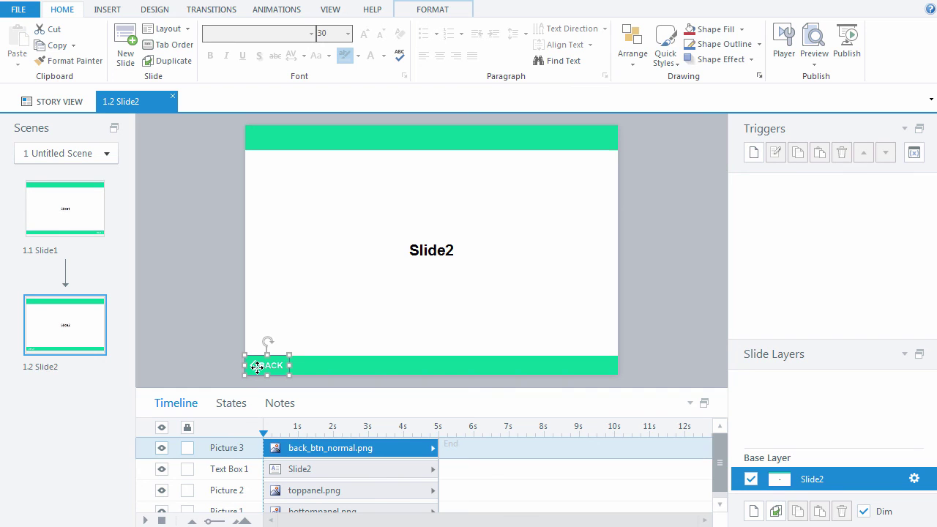
{"action": "left_click", "coordinate": [753, 152]}
{"action": "left_click", "coordinate": [510, 230]}
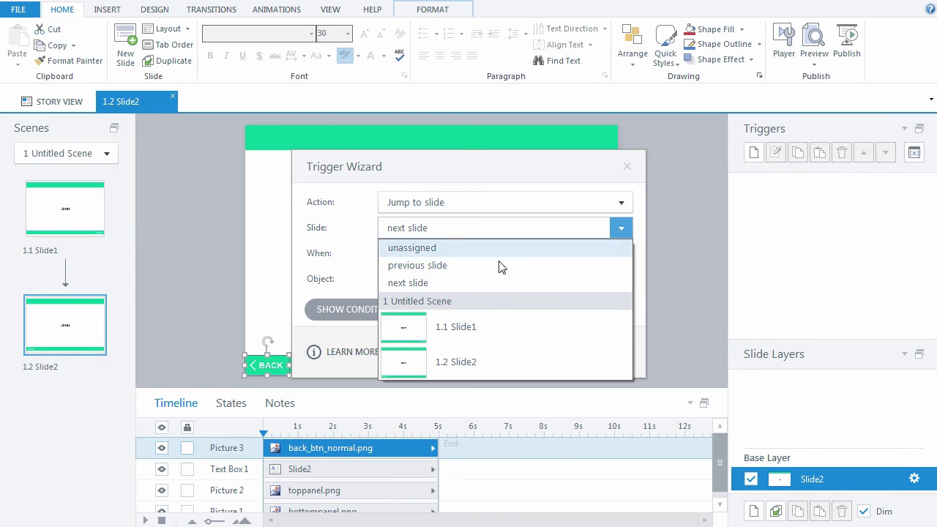
{"action": "left_click", "coordinate": [487, 329]}
{"action": "left_click", "coordinate": [535, 357]}
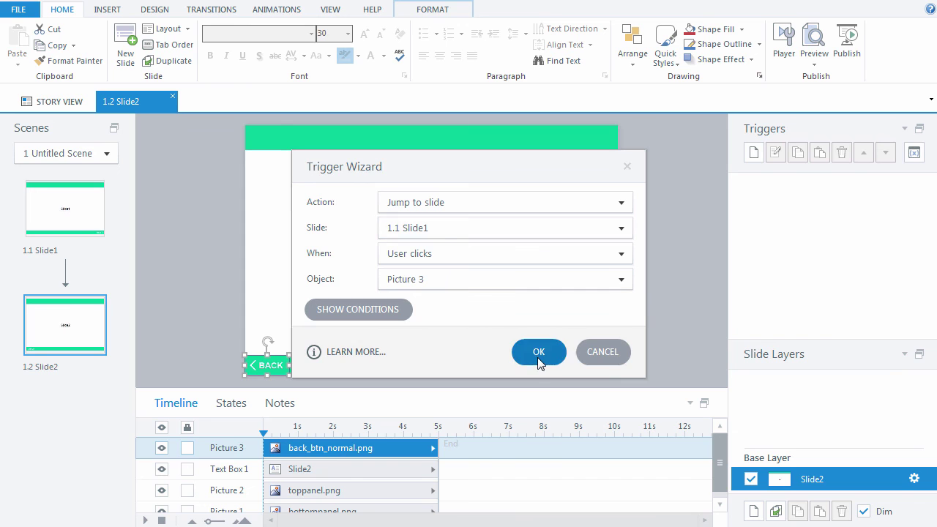
{"action": "left_click", "coordinate": [669, 268]}
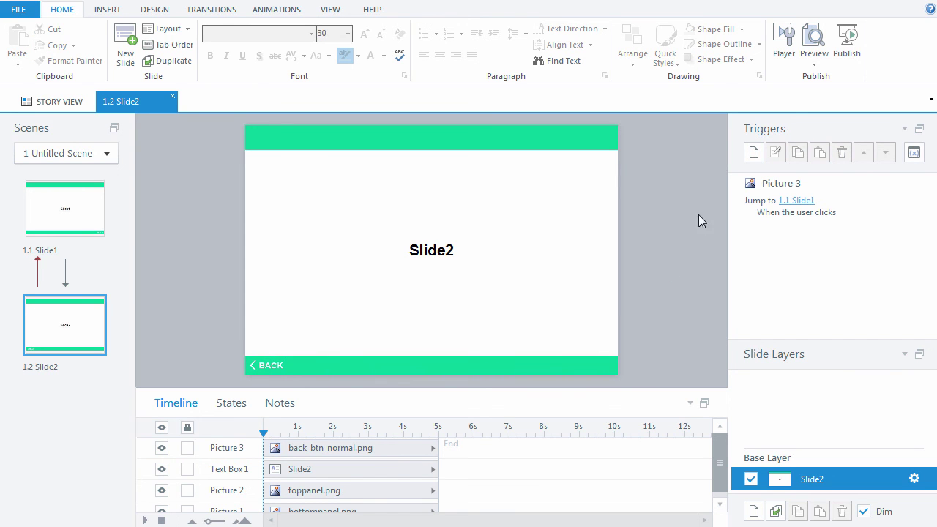
Step: Preview the slides, test the NEXT and BACK buttons in both directions, and close the preview
{"action": "left_click", "coordinate": [813, 65]}
{"action": "left_click", "coordinate": [823, 93]}
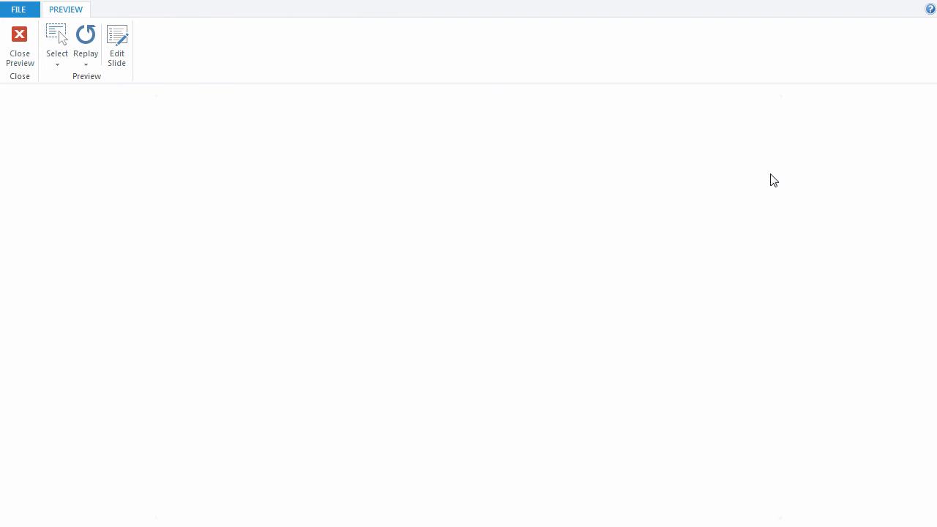
{"action": "left_click", "coordinate": [752, 497]}
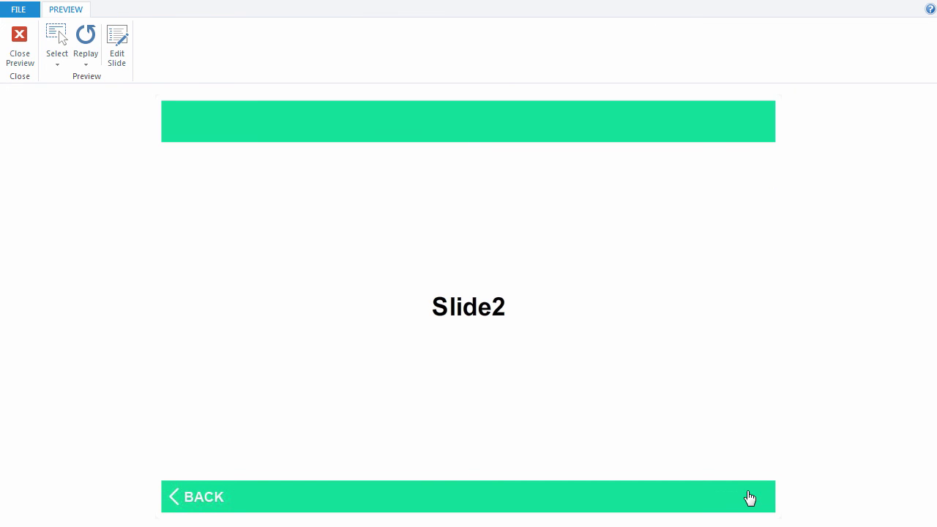
{"action": "left_click", "coordinate": [192, 501]}
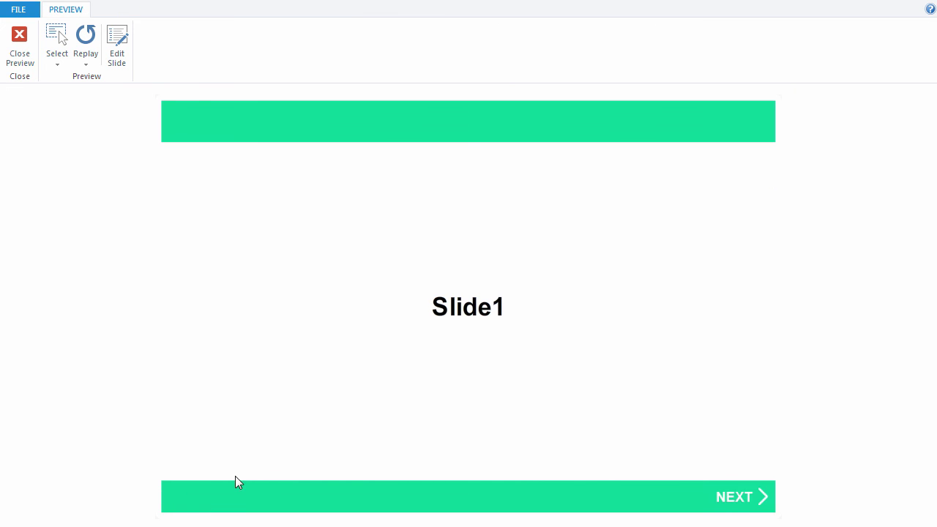
{"action": "left_click", "coordinate": [745, 497]}
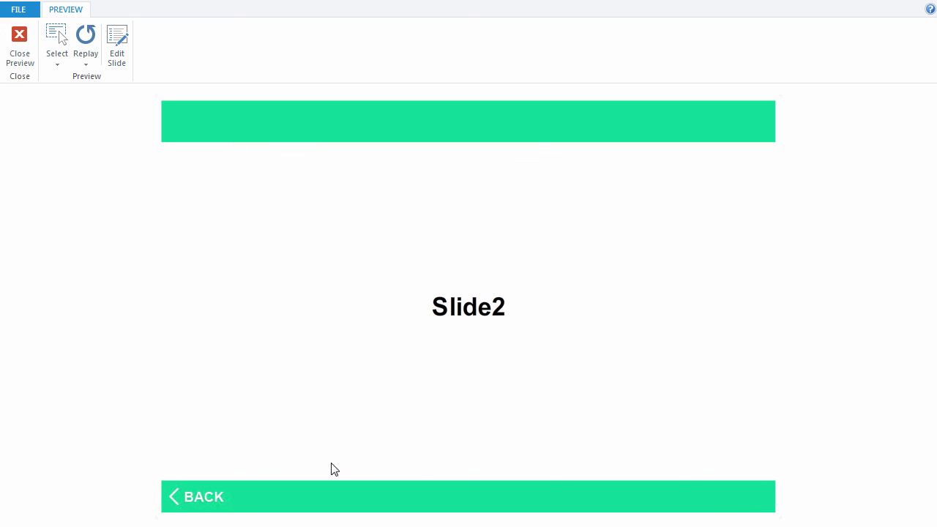
{"action": "left_click", "coordinate": [200, 498]}
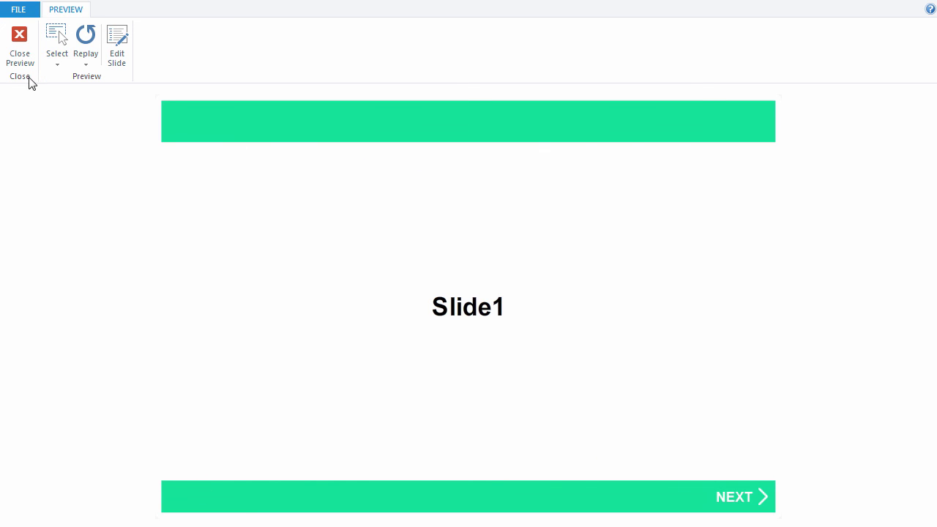
{"action": "left_click", "coordinate": [18, 38]}
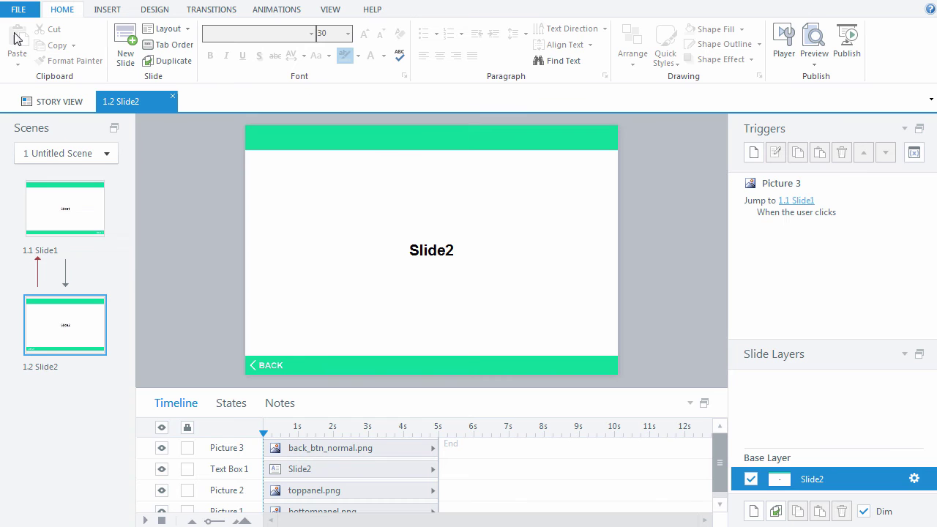